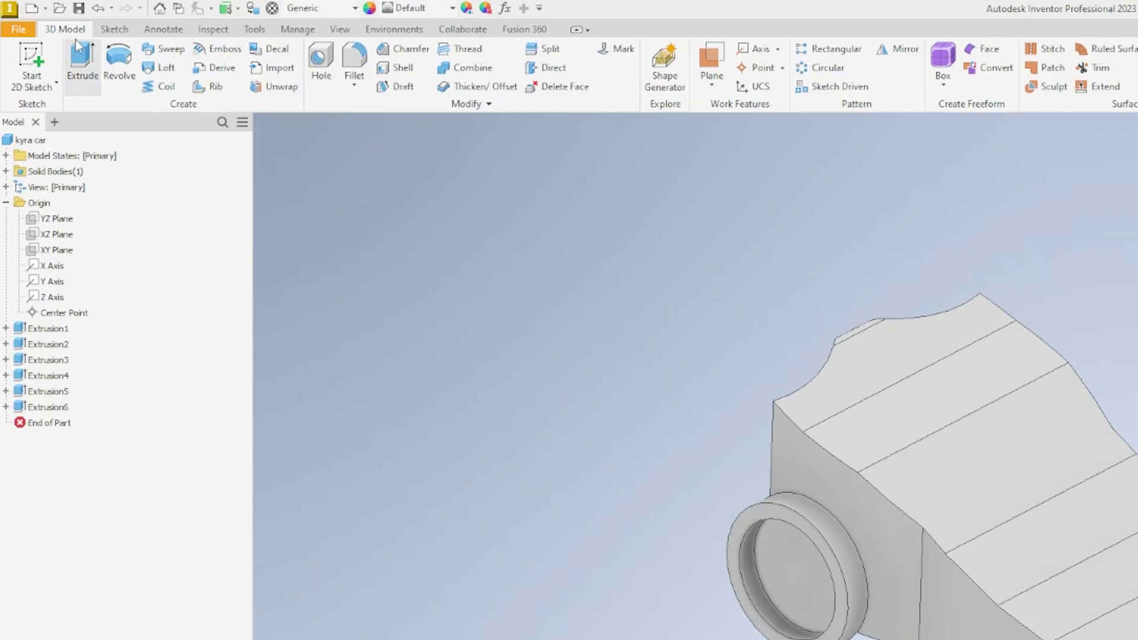
# Open the 'car block template' part file from the Downloads folder
pyautogui.click(18, 29)
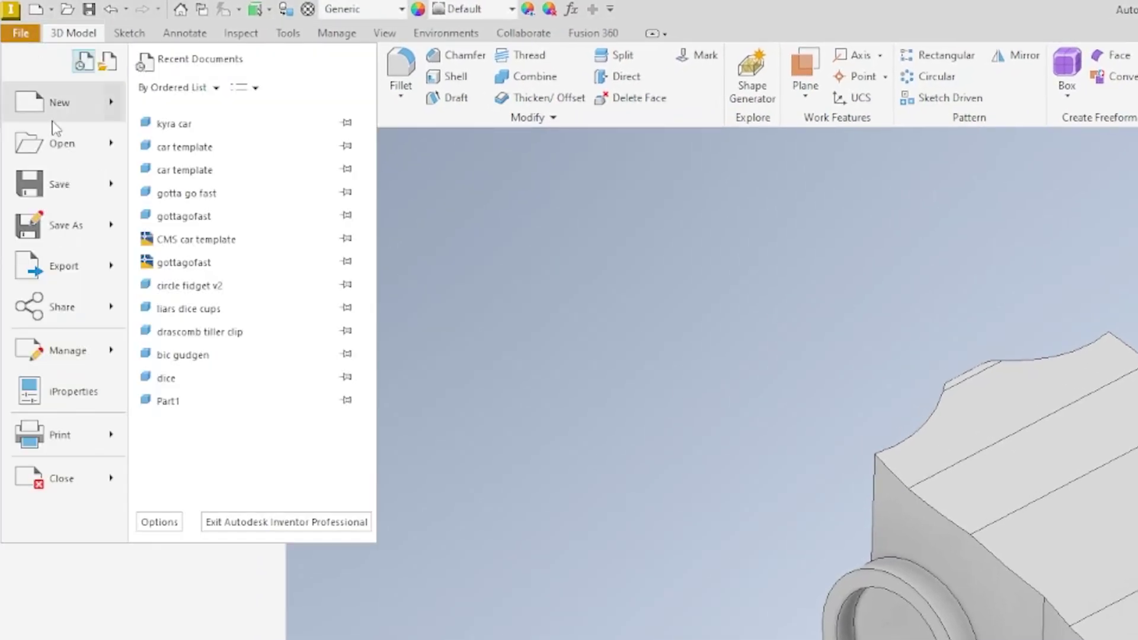
pyautogui.click(53, 150)
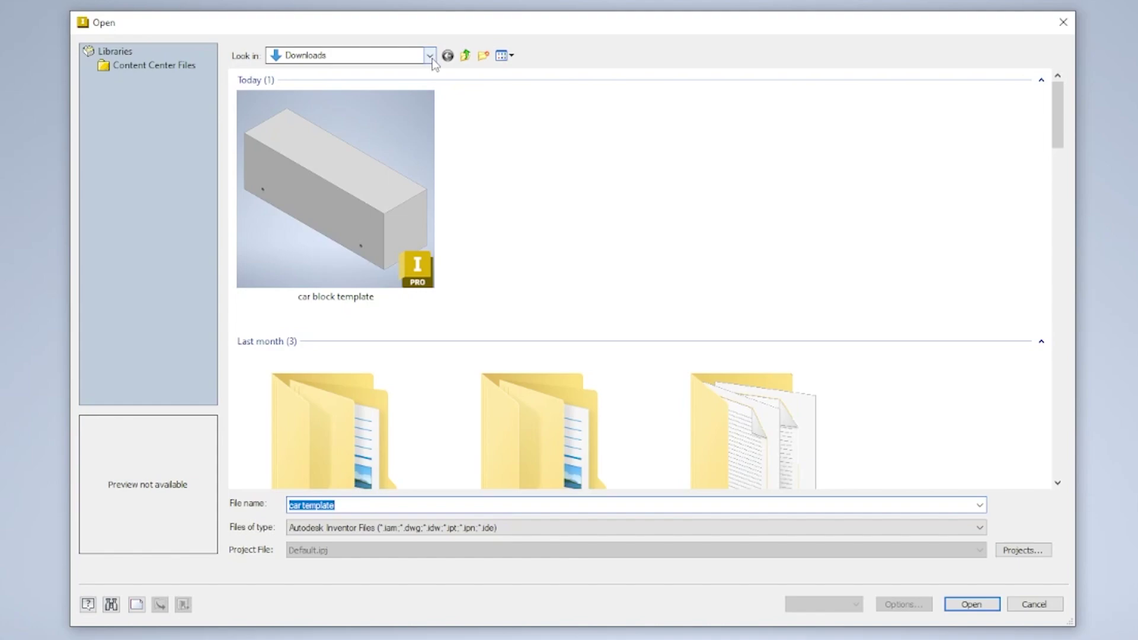
pyautogui.click(430, 56)
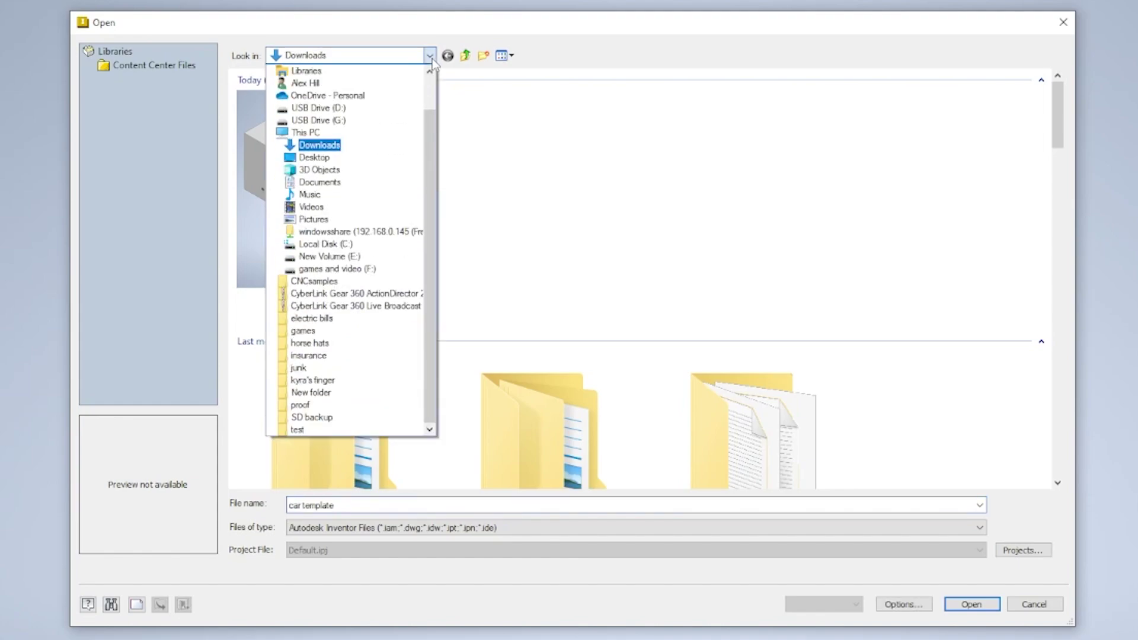
pyautogui.click(325, 147)
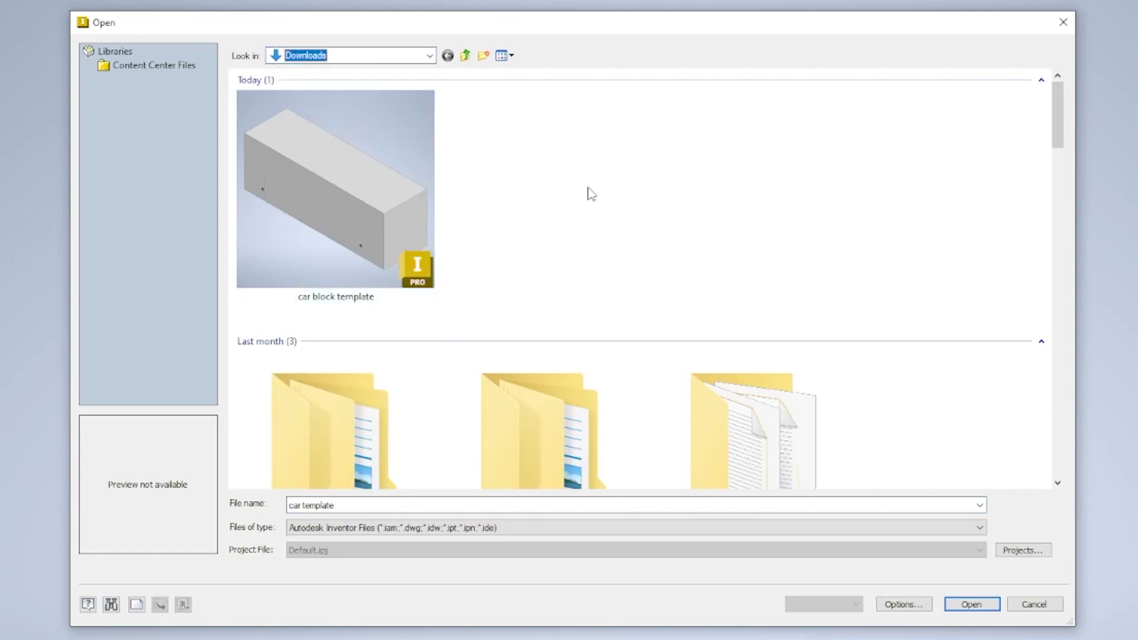
pyautogui.click(364, 193)
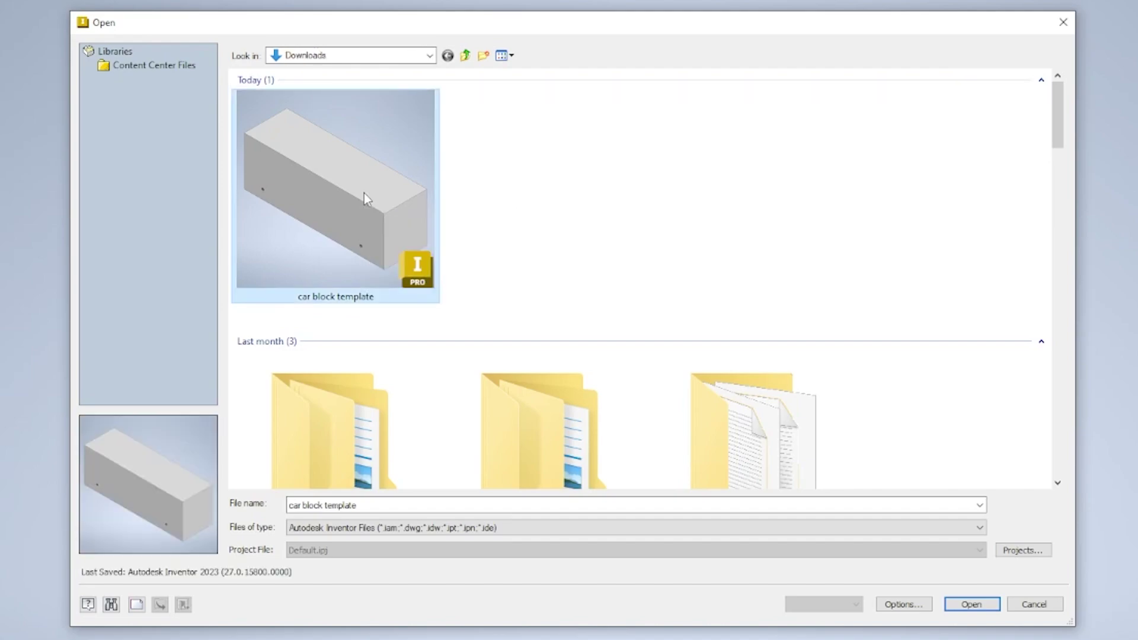
pyautogui.click(972, 606)
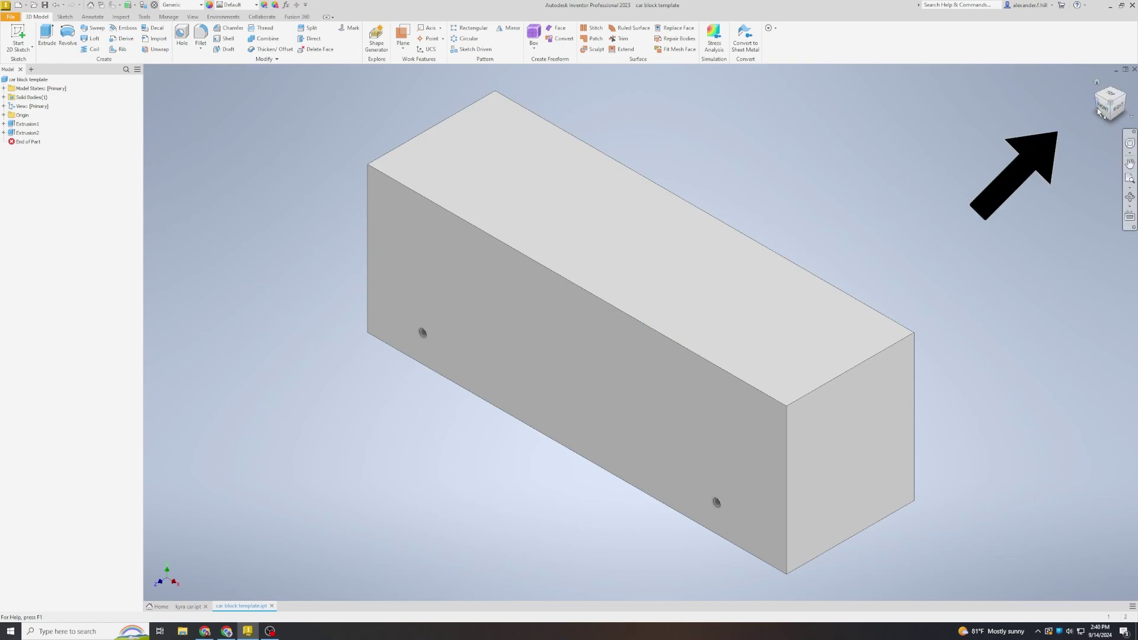
# Orbit the block, snap to the FRONT view, then tilt it slightly off front
pyautogui.moveTo(1105, 102)
pyautogui.mouseDown()
pyautogui.moveTo(1102, 92)
pyautogui.moveTo(1110, 102)
pyautogui.moveTo(1101, 98)
pyautogui.moveTo(1098, 123)
pyautogui.mouseUp()
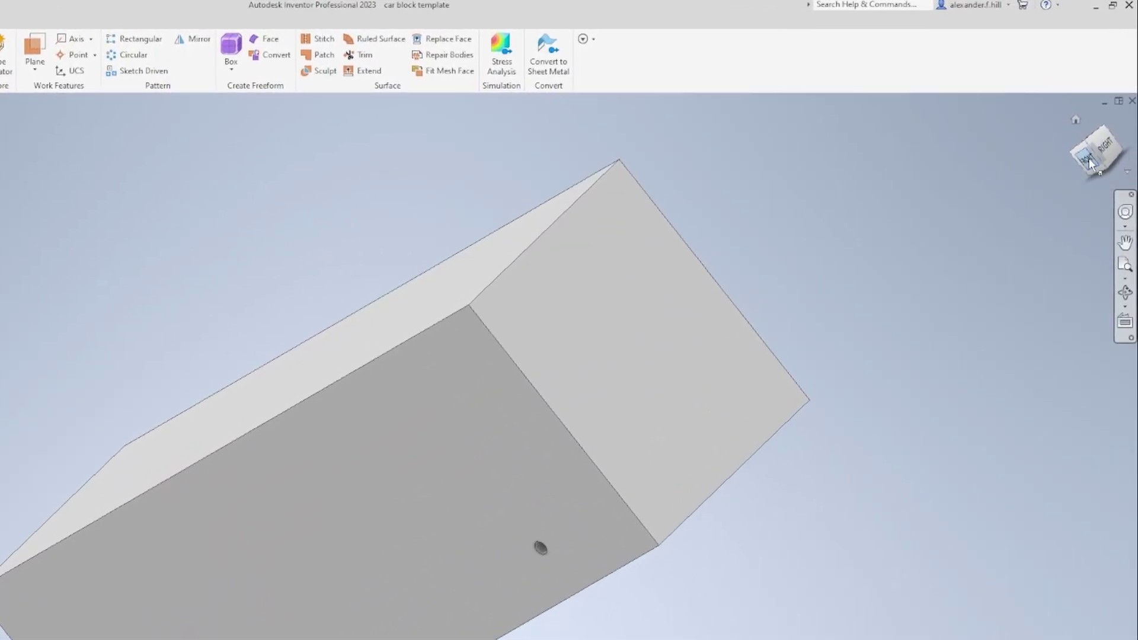
pyautogui.click(1089, 159)
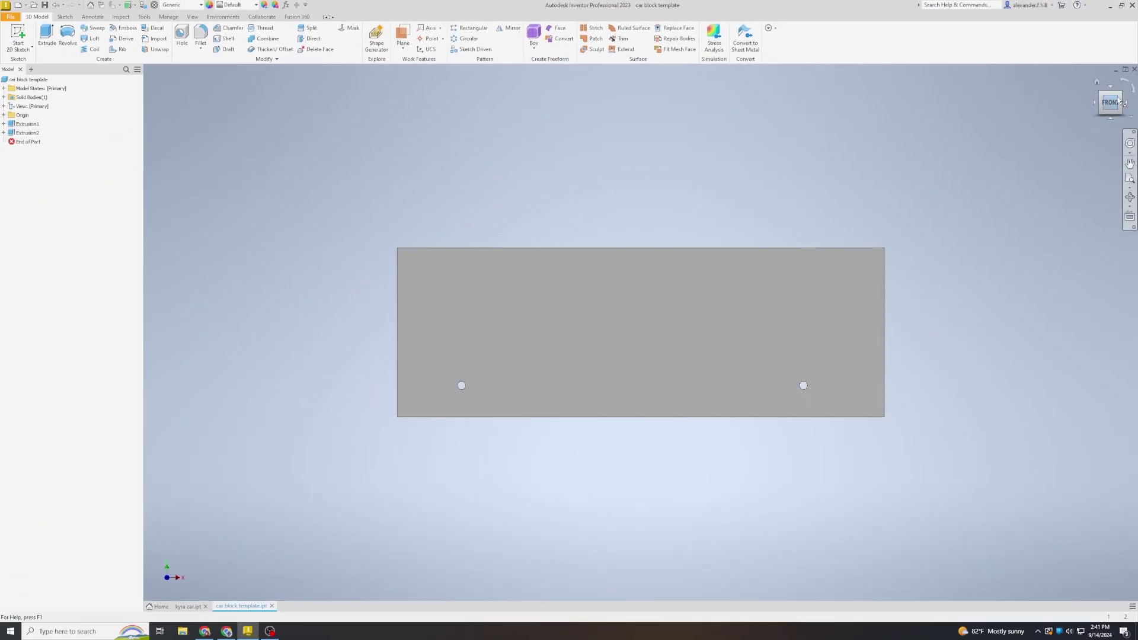
pyautogui.moveTo(1112, 99); pyautogui.dragTo(1106, 107)
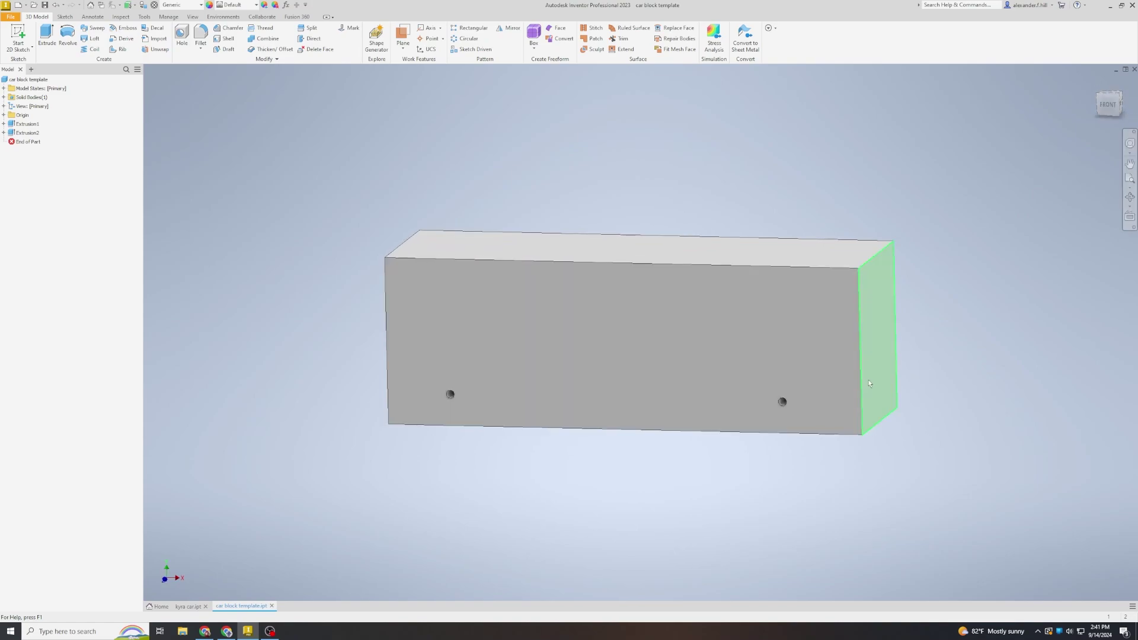
# Pan the block across the viewport using the Pan tool and F2
pyautogui.click(1130, 163)
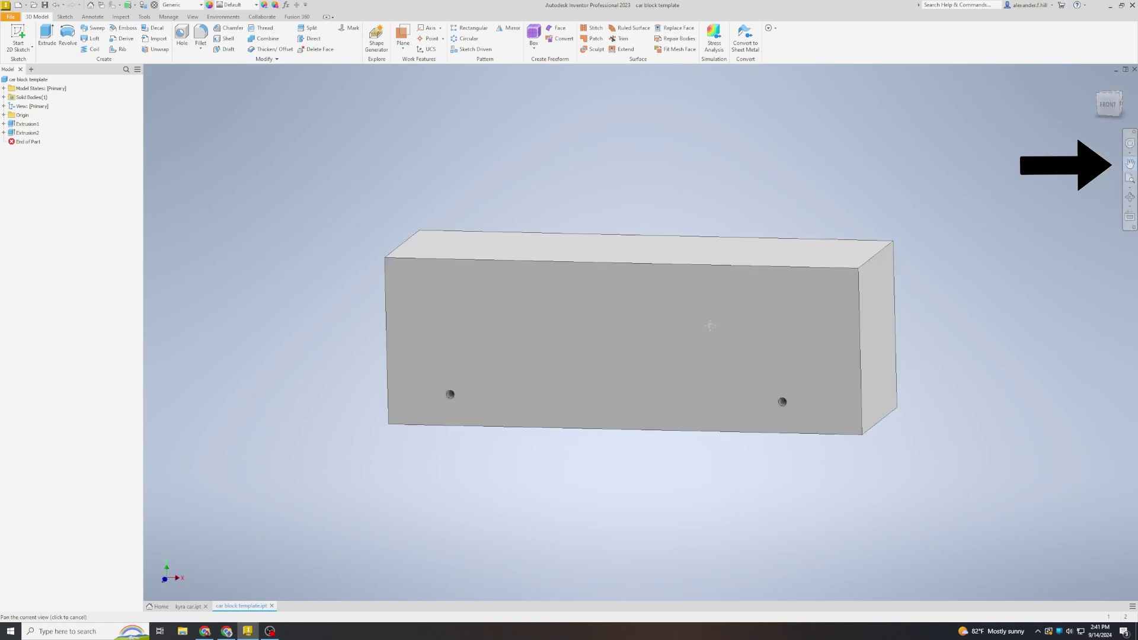
pyautogui.moveTo(634, 340); pyautogui.dragTo(532, 354)
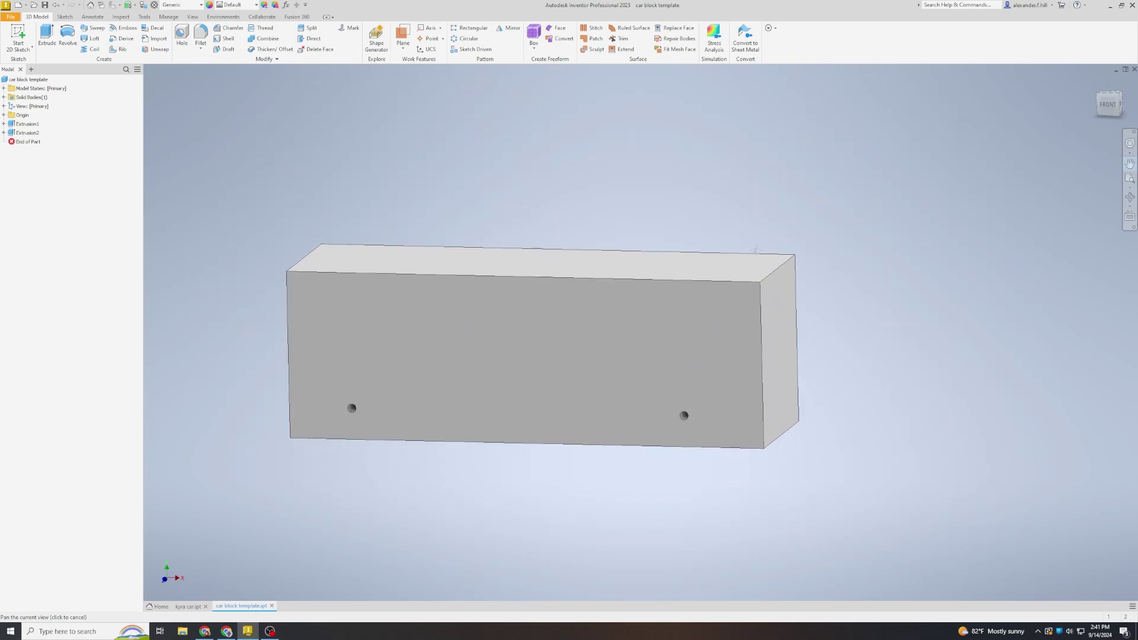
pyautogui.press('Escape')
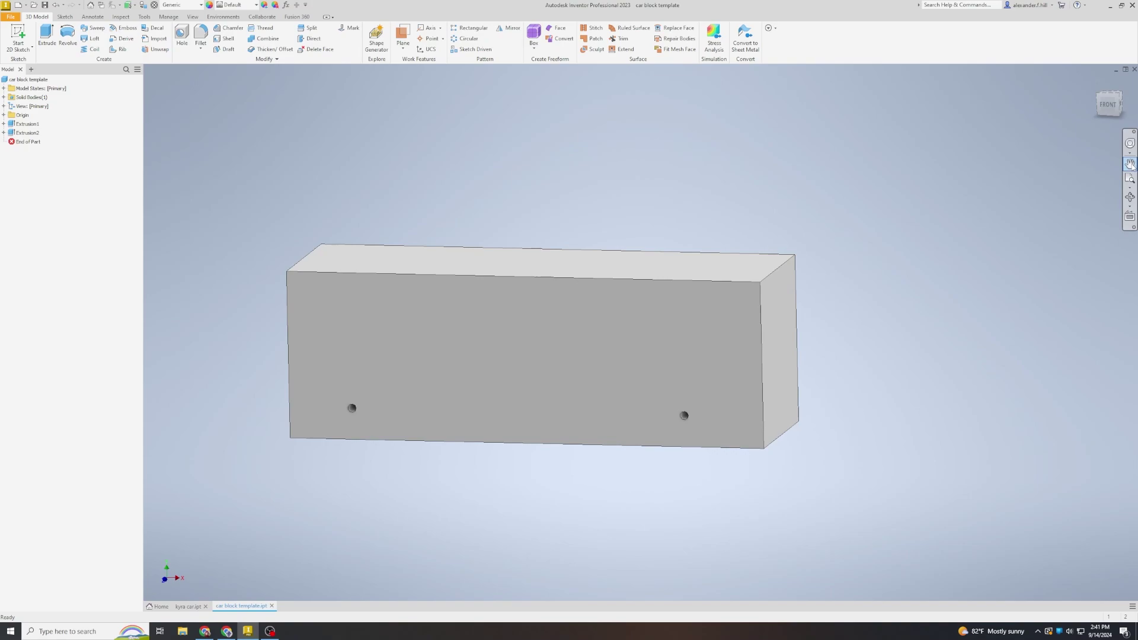
pyautogui.press('F2')
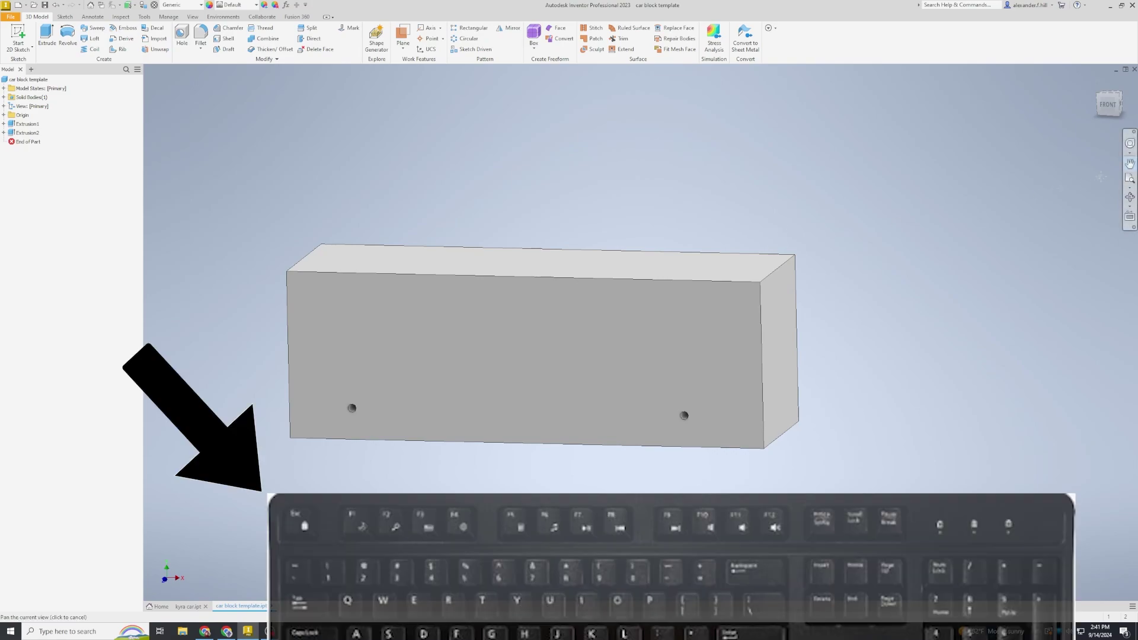
pyautogui.press('Escape')
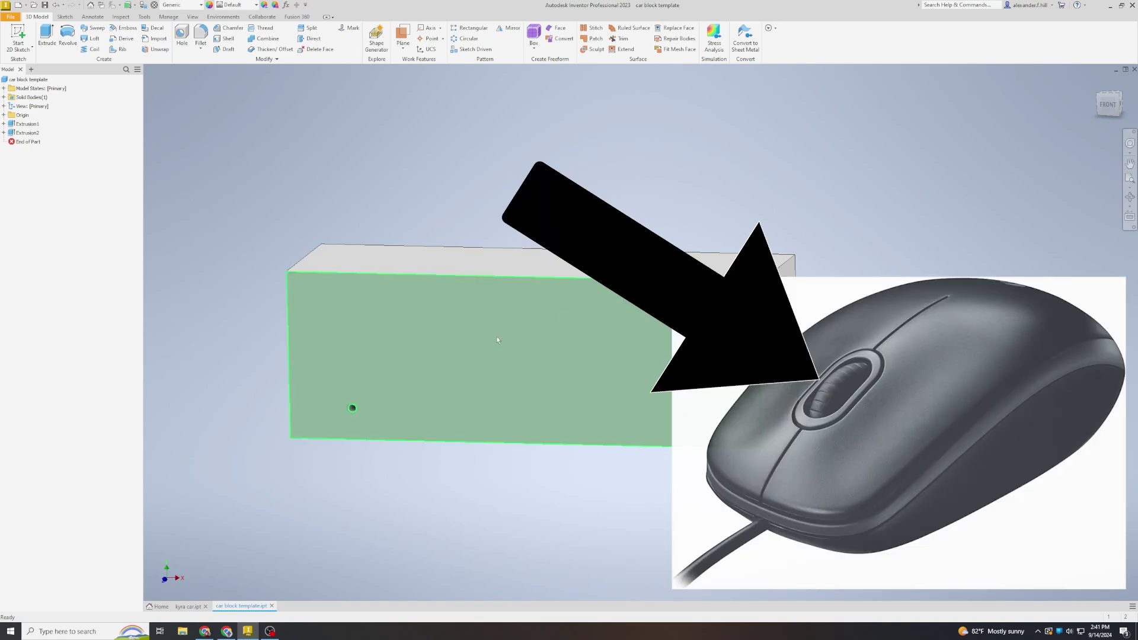
pyautogui.click(496, 340)
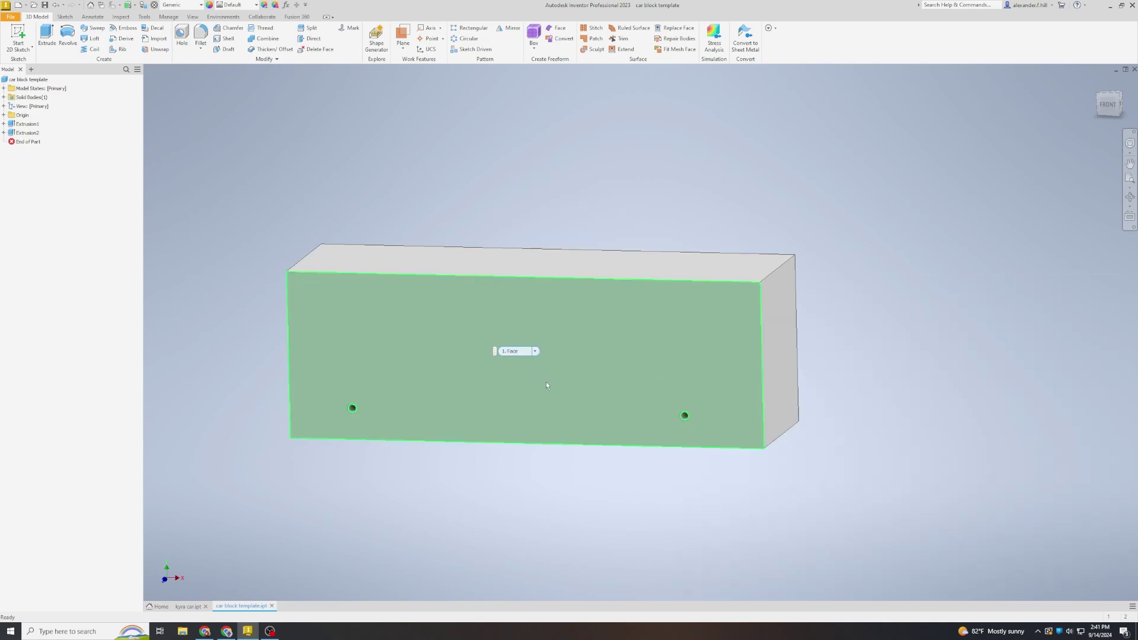
pyautogui.moveTo(520, 474); pyautogui.dragTo(550, 462, button='middle')
pyautogui.scroll(5, 388, 422)
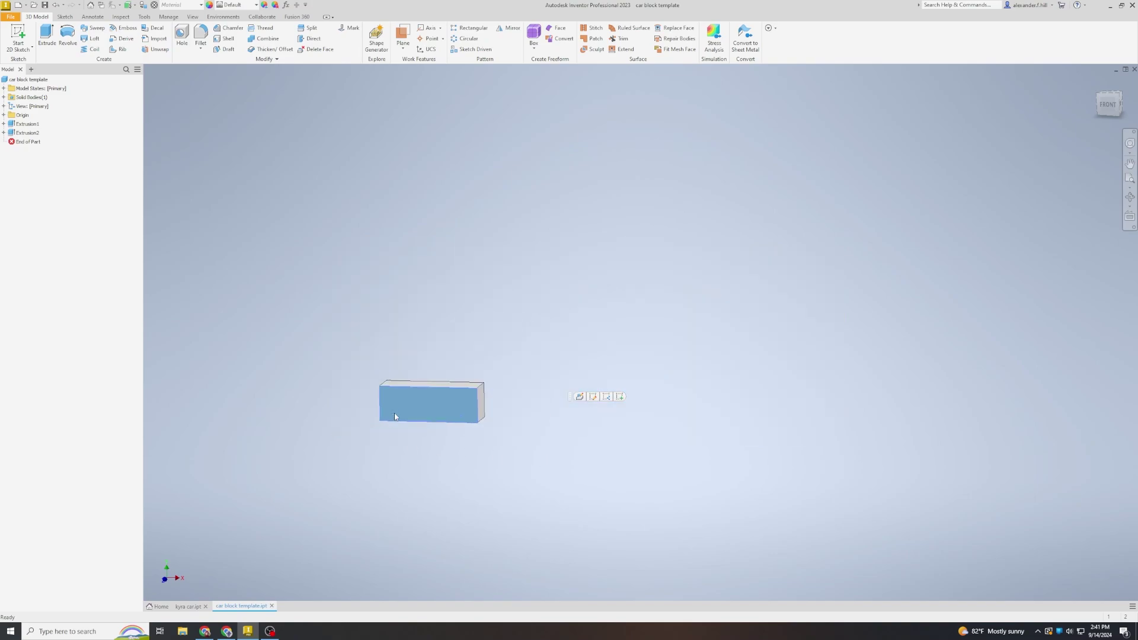
pyautogui.scroll(-10, 394, 421)
pyautogui.scroll(-3, 291, 464)
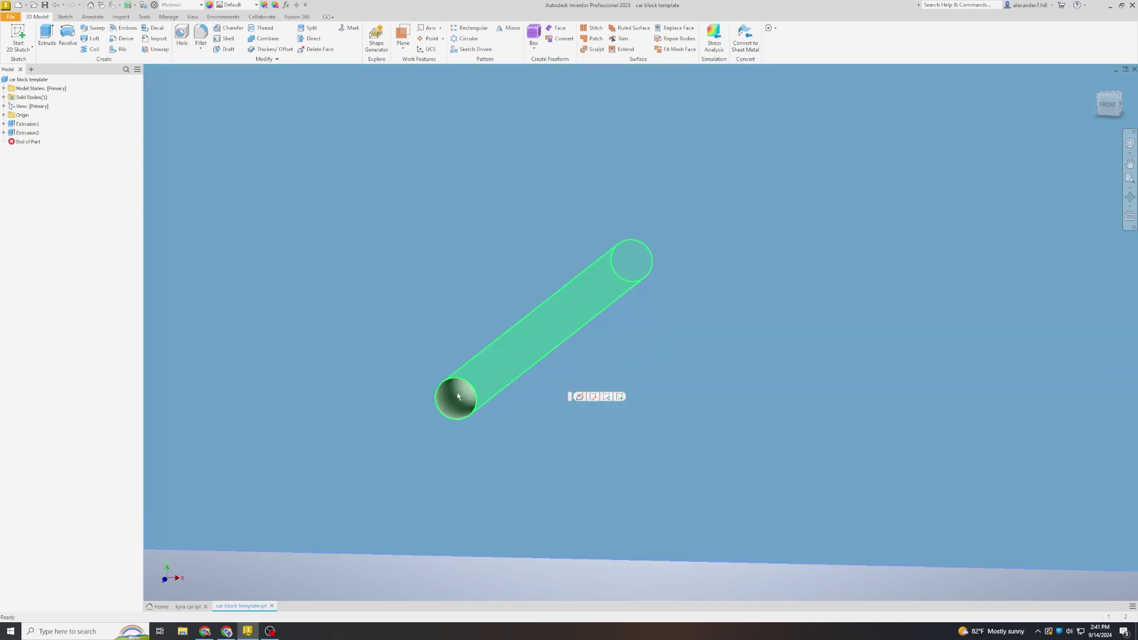
pyautogui.moveTo(471, 409)
pyautogui.scroll(5, 459, 403)
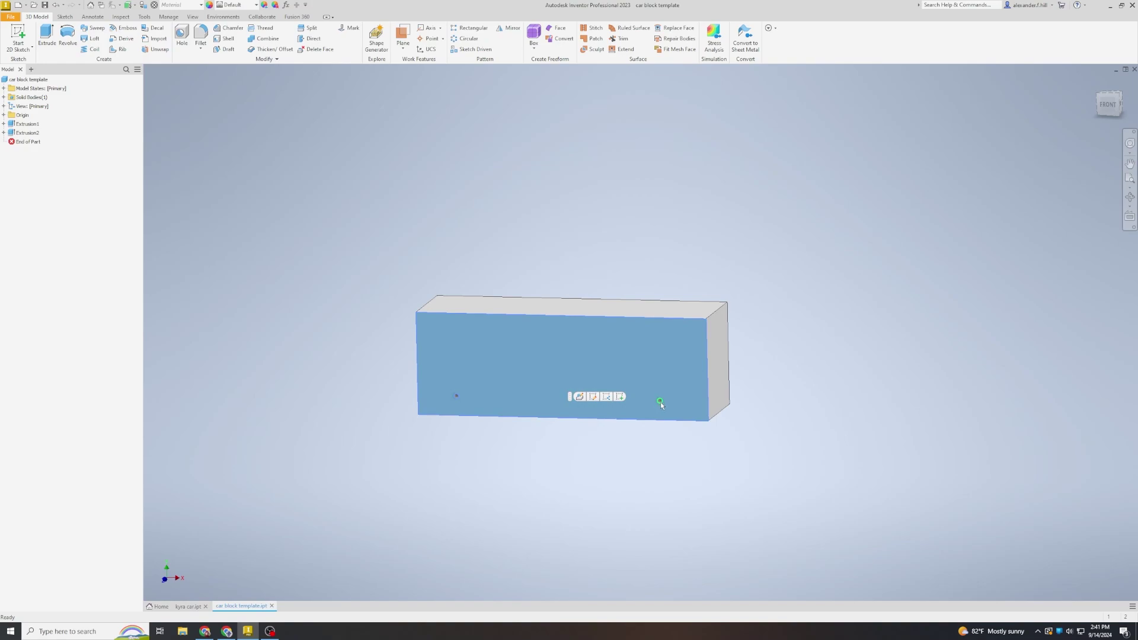
pyautogui.scroll(10, 661, 402)
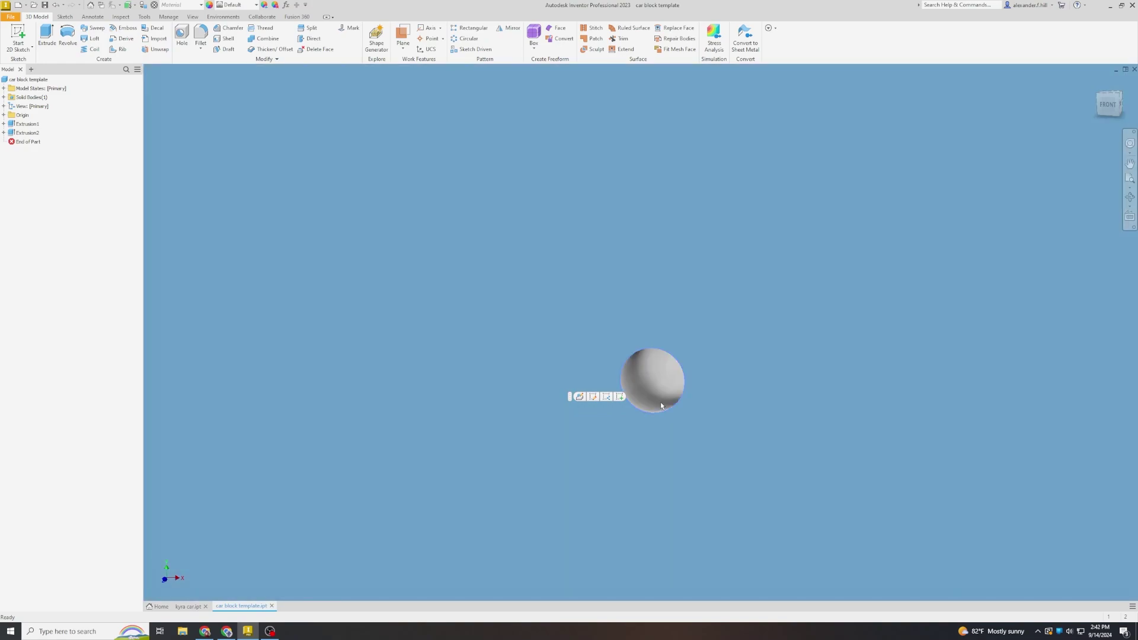
pyautogui.scroll(5, 660, 402)
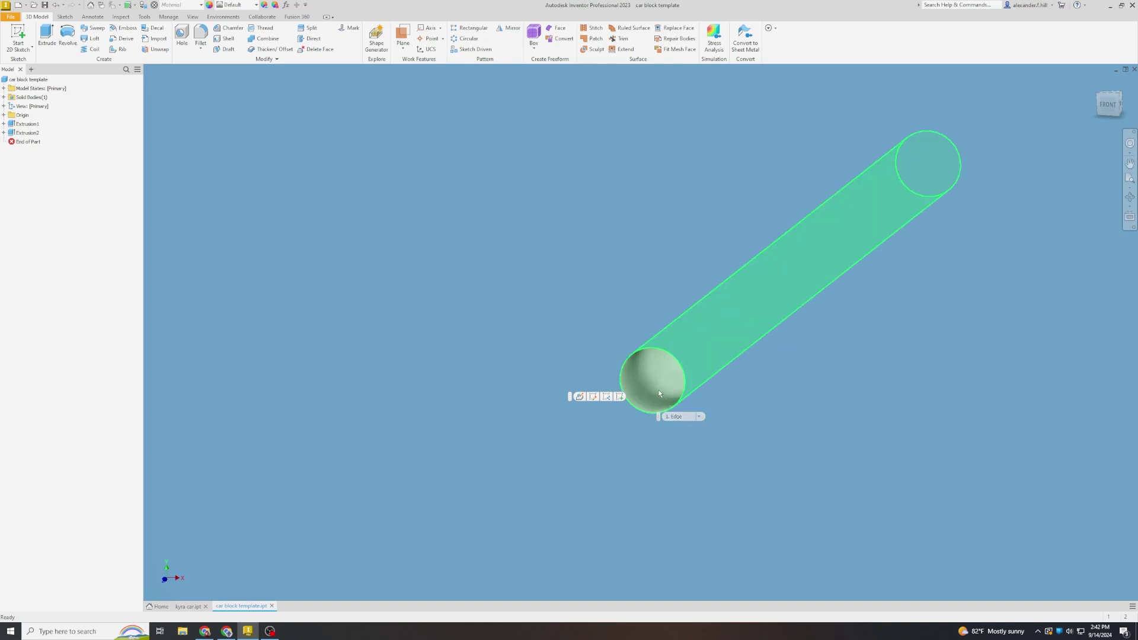
pyautogui.scroll(-15, 659, 393)
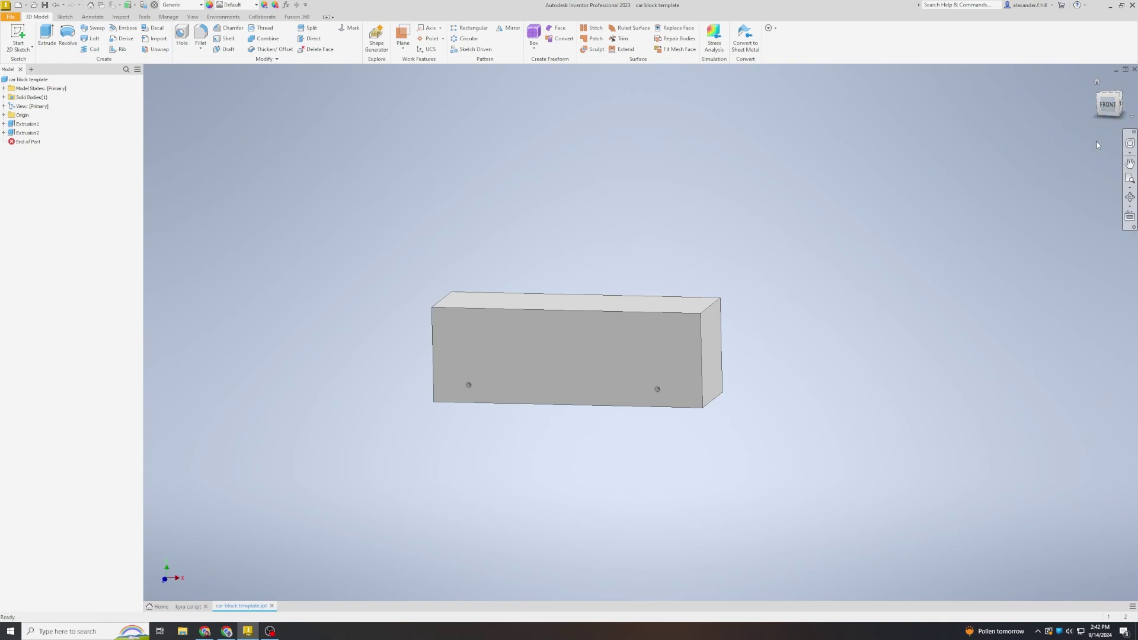
# Return to the FRONT view and rotate it 90° so the block's long side is horizontal
pyautogui.moveTo(1115, 113)
pyautogui.mouseDown()
pyautogui.moveTo(1103, 142)
pyautogui.moveTo(1117, 113)
pyautogui.mouseUp()
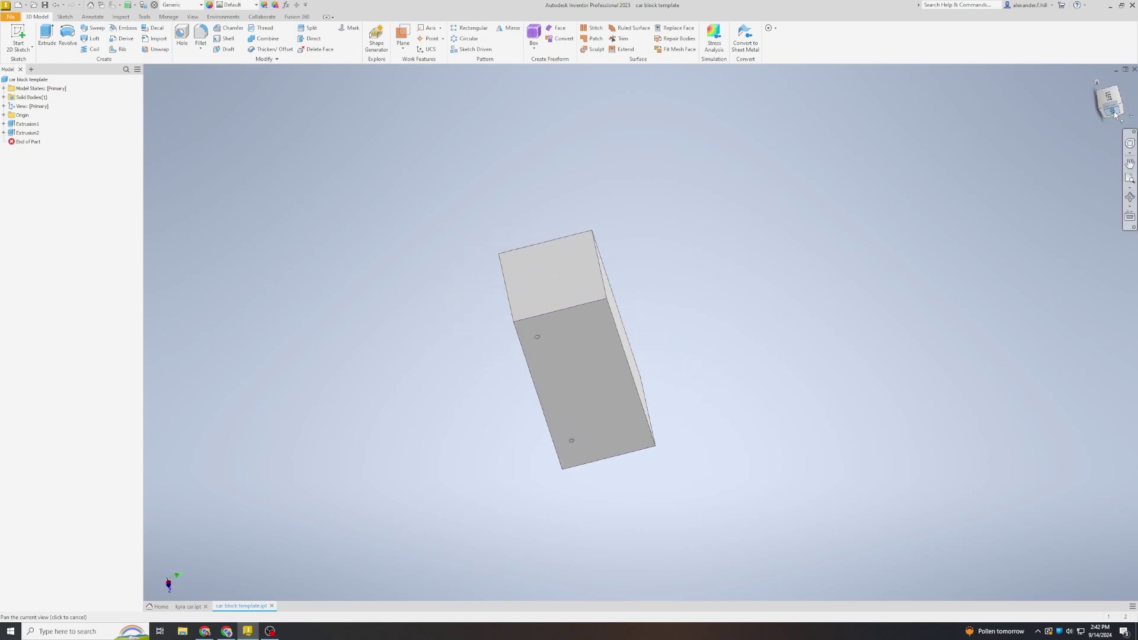
pyautogui.click(1115, 113)
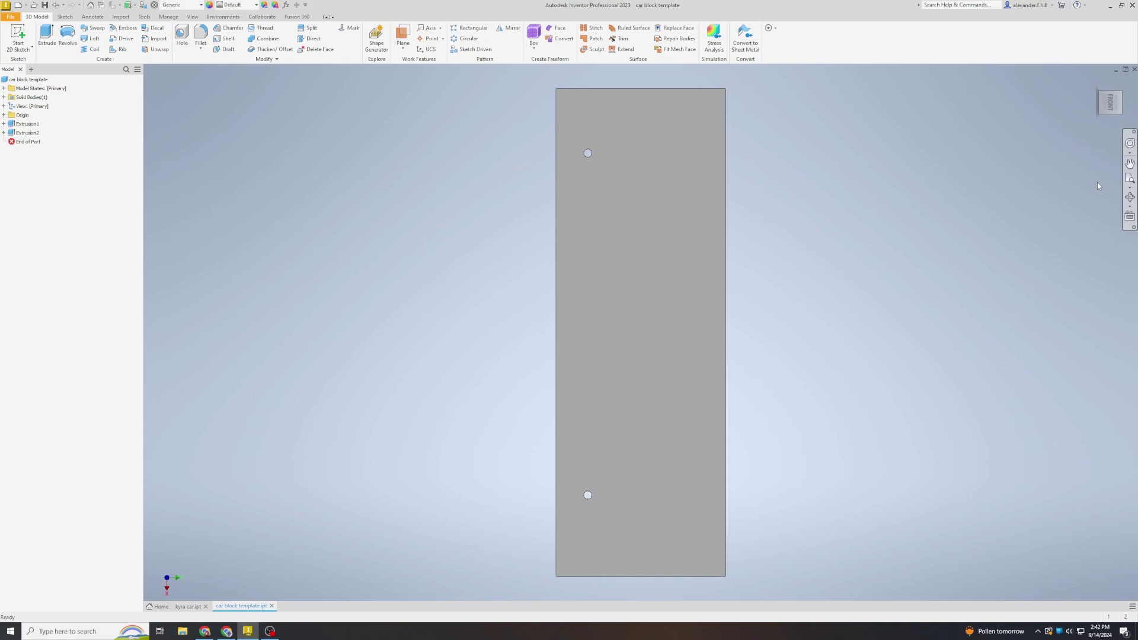
pyautogui.moveTo(1118, 92)
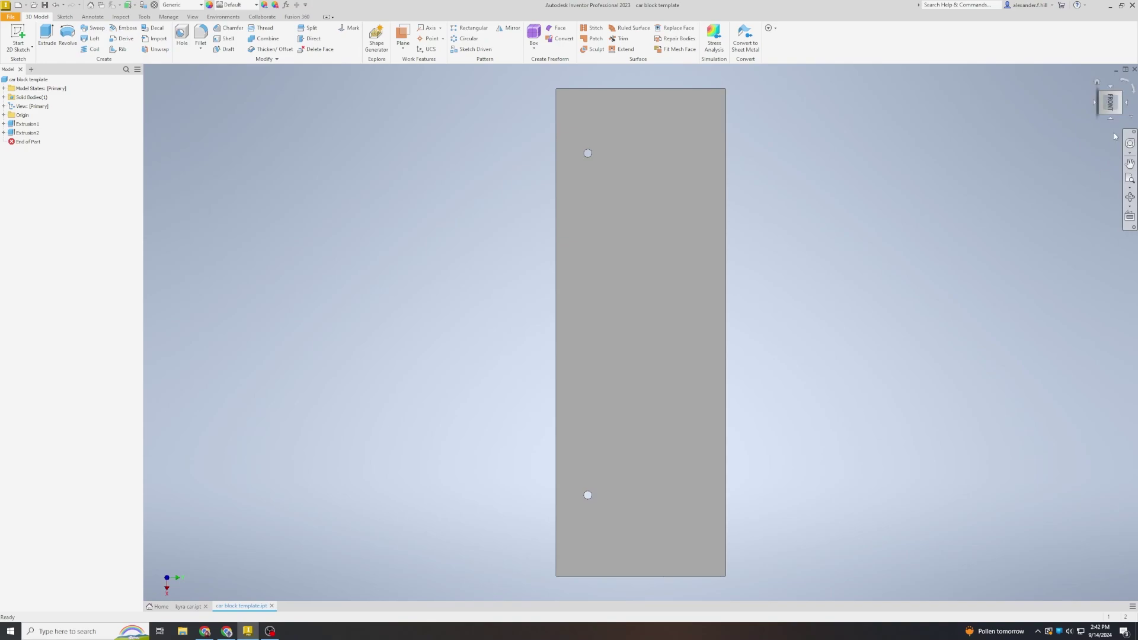
pyautogui.click(1125, 84)
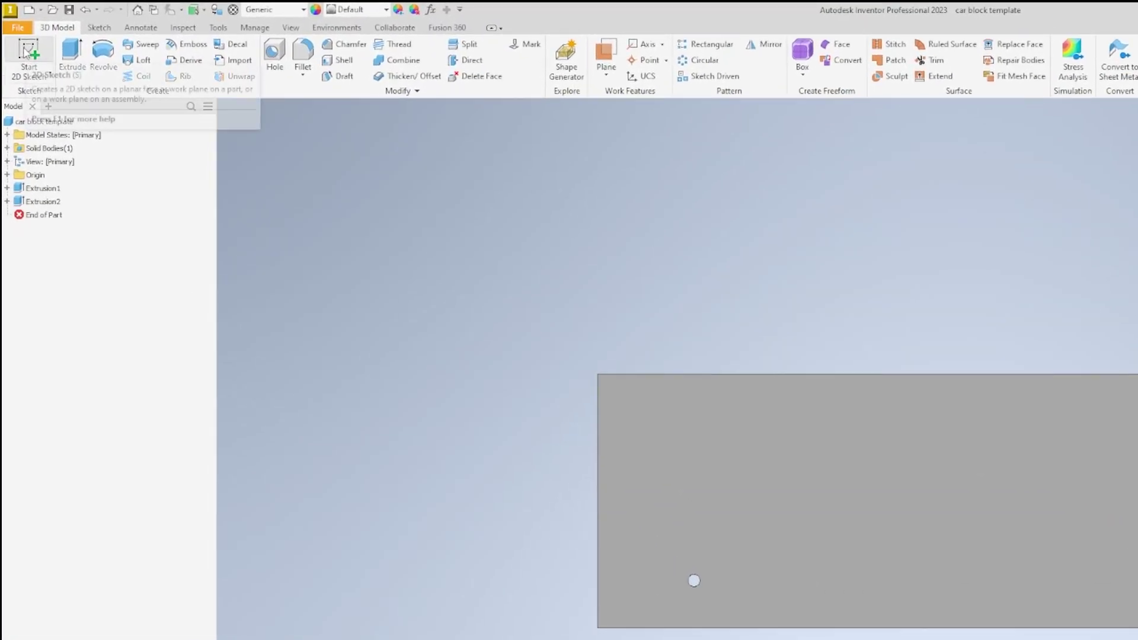
# Create Sketch1 on the block's front face and pan to centre the block
pyautogui.click(28, 50)
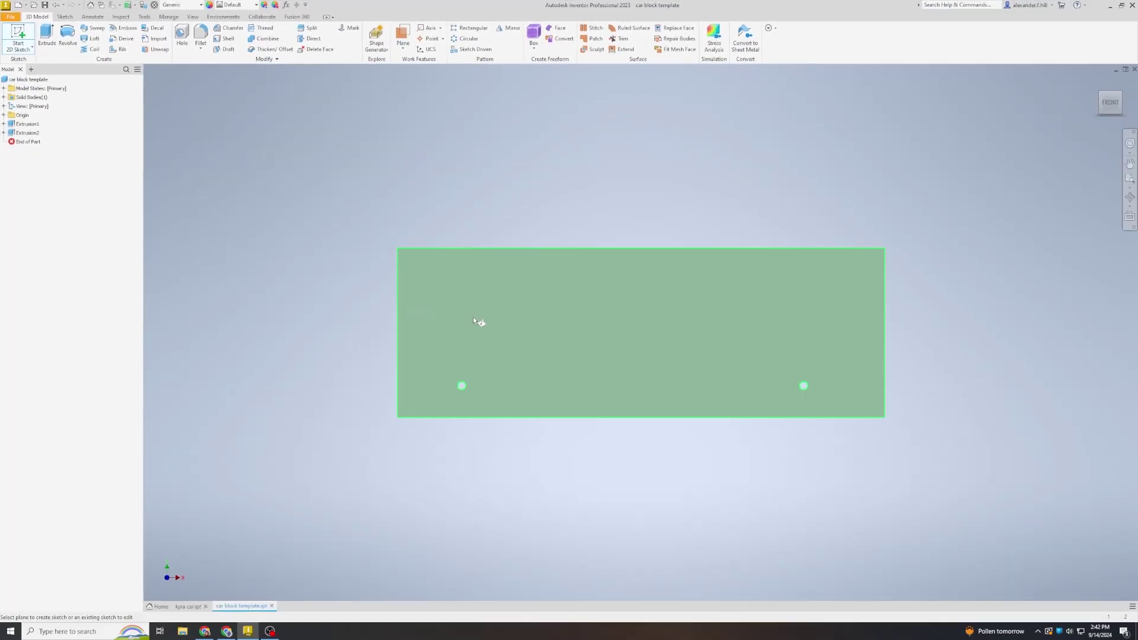
pyautogui.click(562, 319)
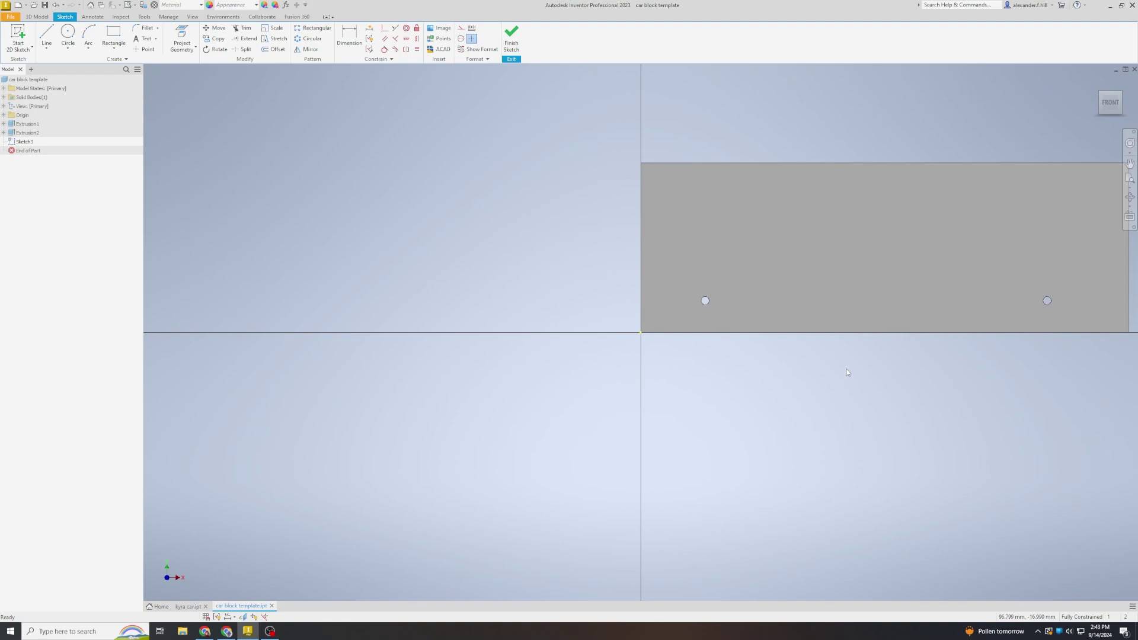
pyautogui.moveTo(846, 370); pyautogui.dragTo(543, 432, button='middle')
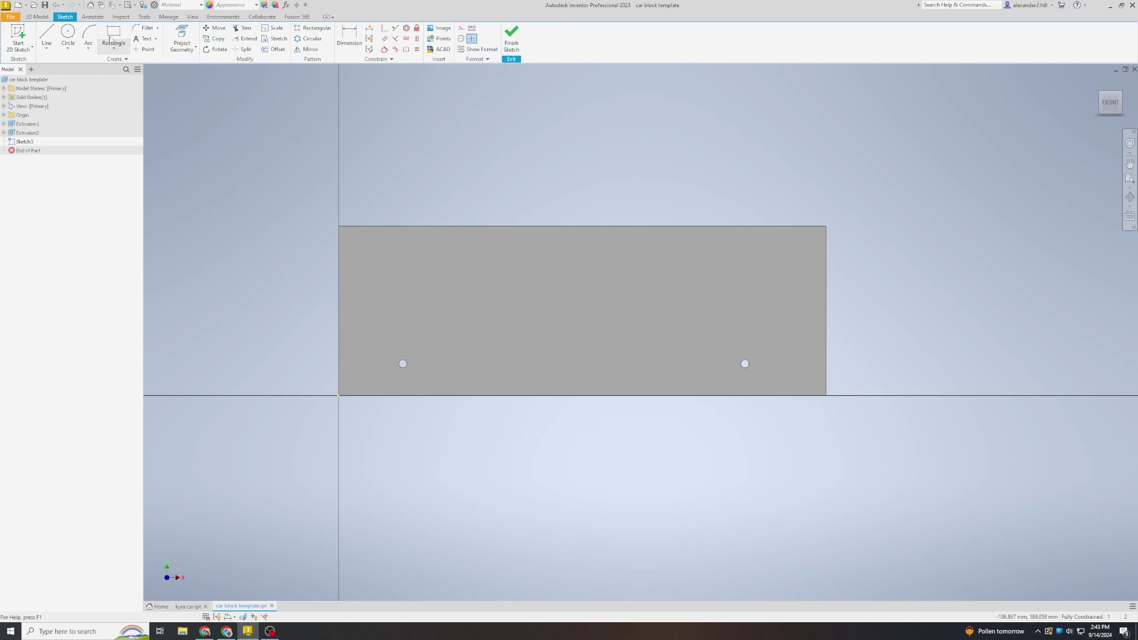
# Choose the Rectangle tool to trace the block's front-face outline
pyautogui.click(113, 35)
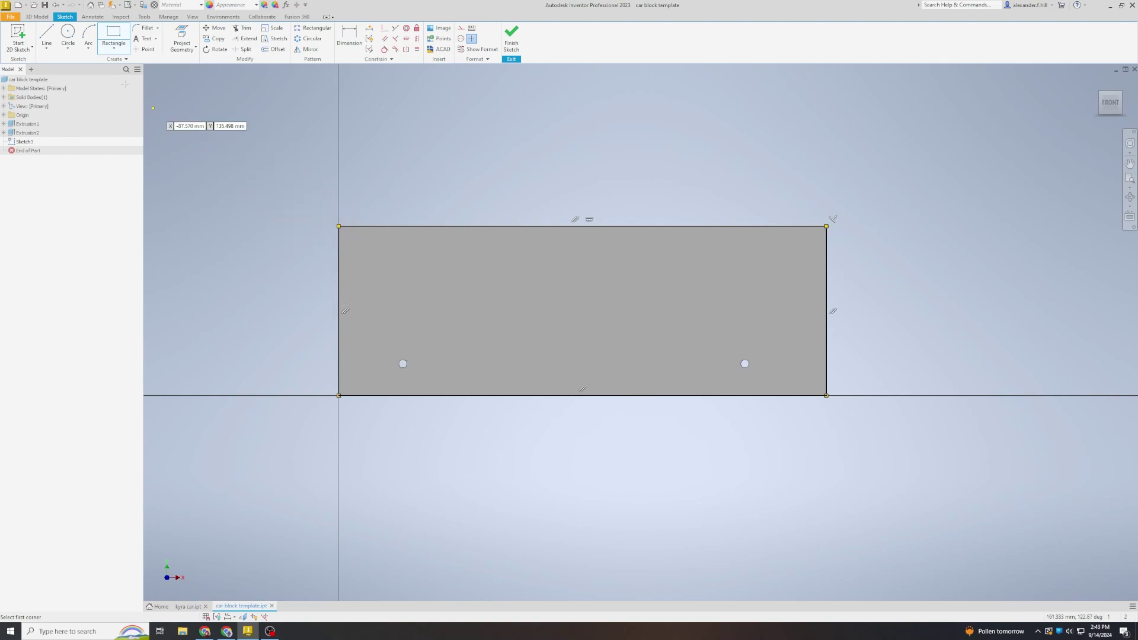
# Draw a ten-segment zigzag roof line from the block's left edge to its right edge
pyautogui.click(46, 34)
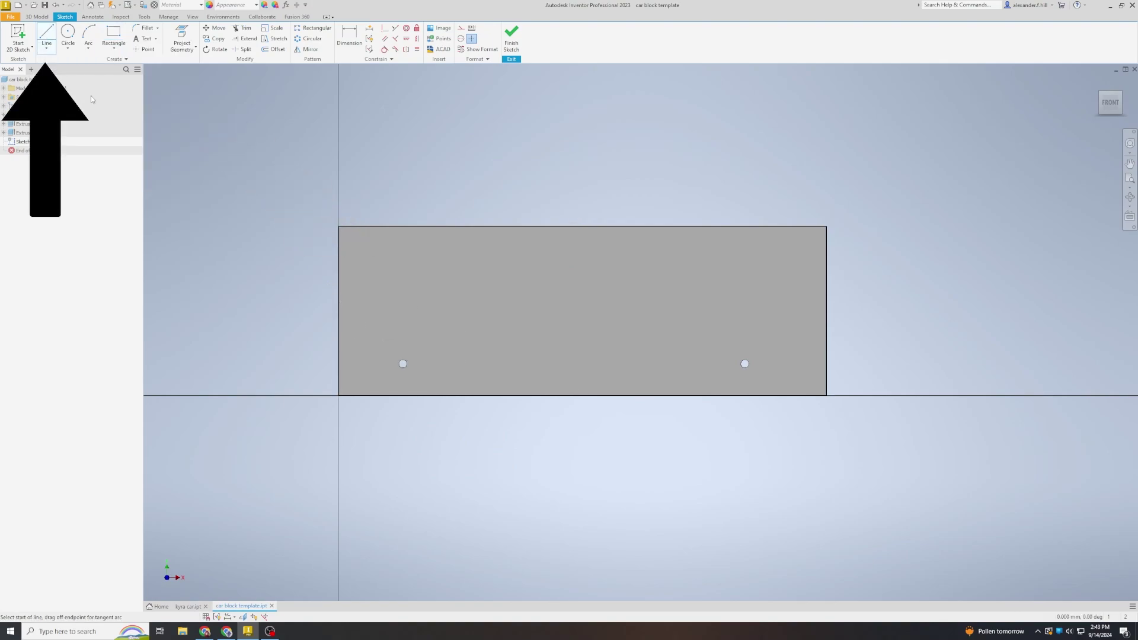
pyautogui.click(338, 349)
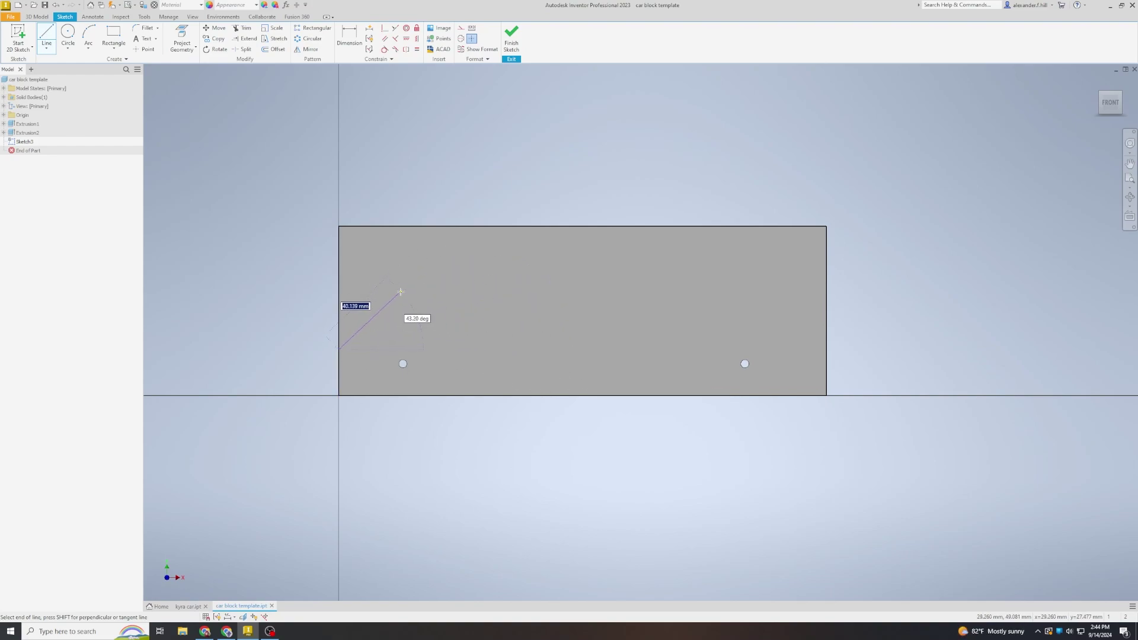
pyautogui.click(380, 325)
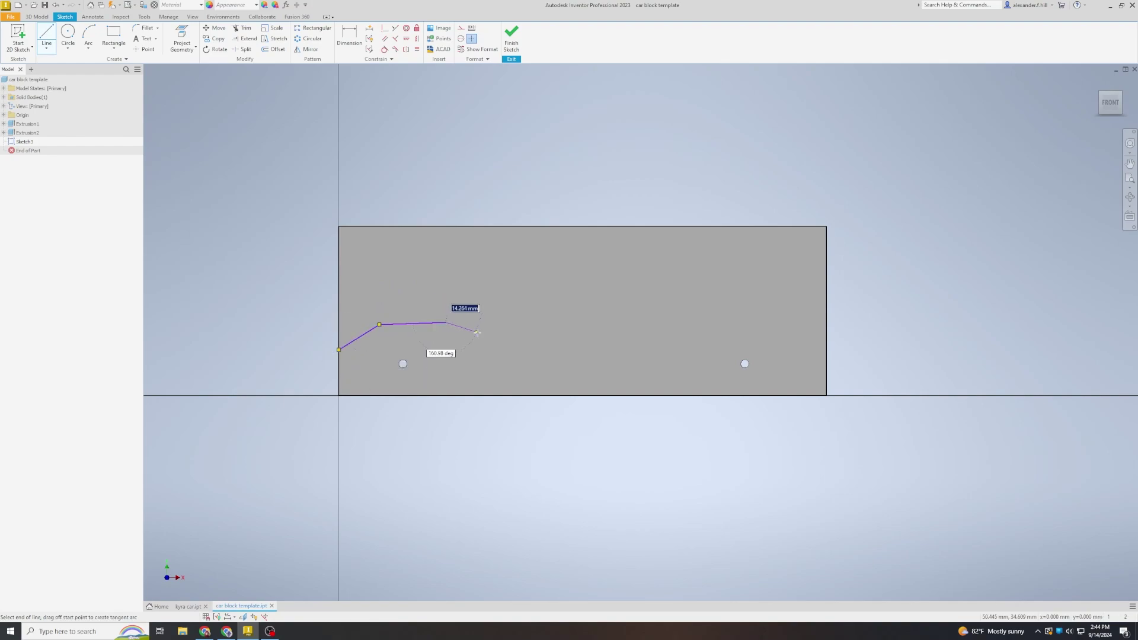
pyautogui.click(446, 323)
pyautogui.click(482, 337)
pyautogui.click(521, 350)
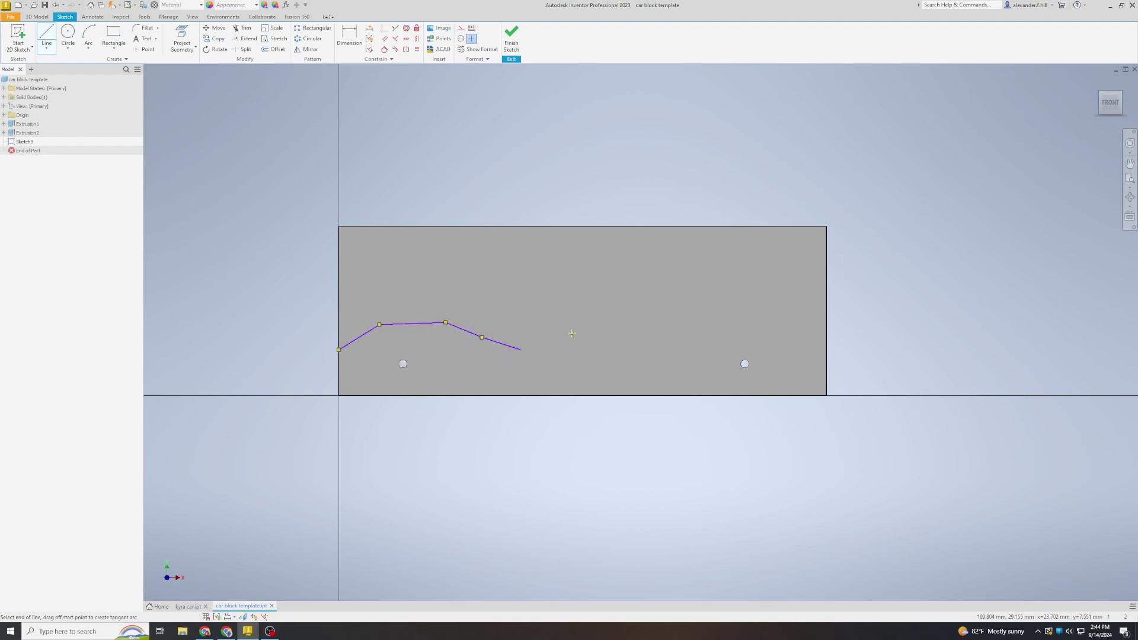
pyautogui.click(572, 334)
pyautogui.click(625, 297)
pyautogui.click(664, 272)
pyautogui.click(720, 265)
pyautogui.click(779, 268)
pyautogui.doubleClick(827, 290)
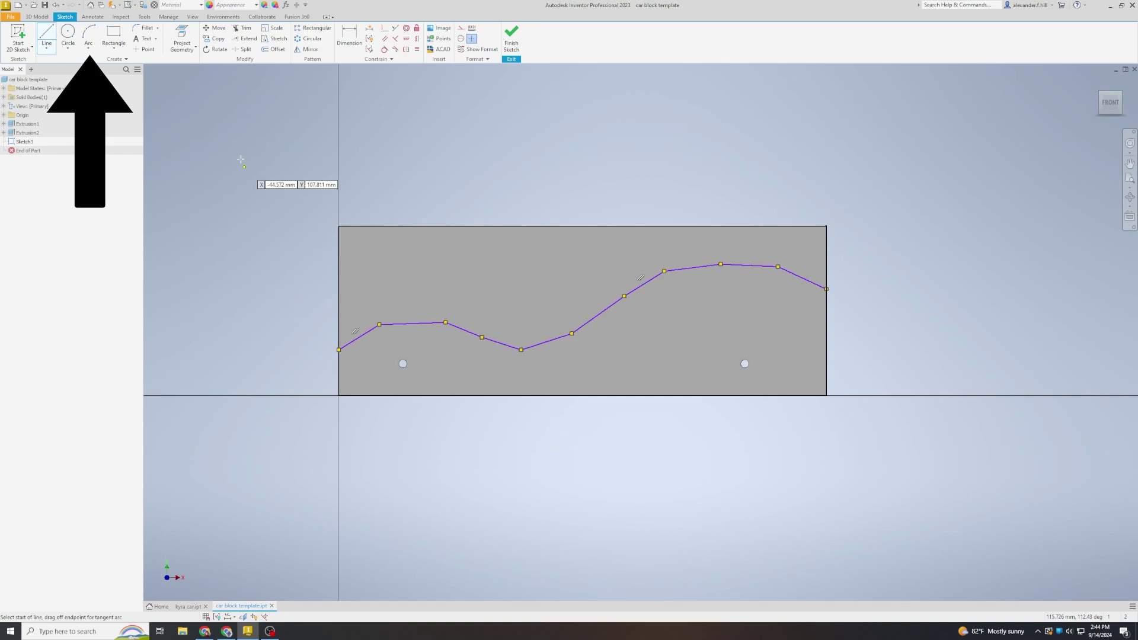
# Draw a three-point arc from the block's left edge curving up to the roof line's low vertex
pyautogui.click(84, 36)
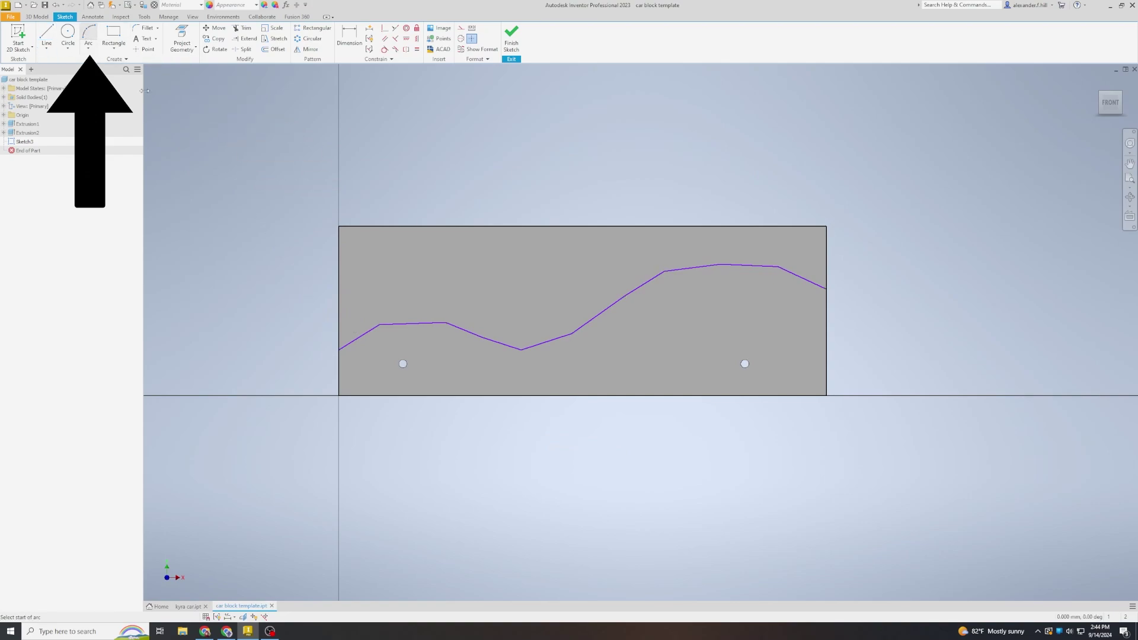
pyautogui.click(339, 302)
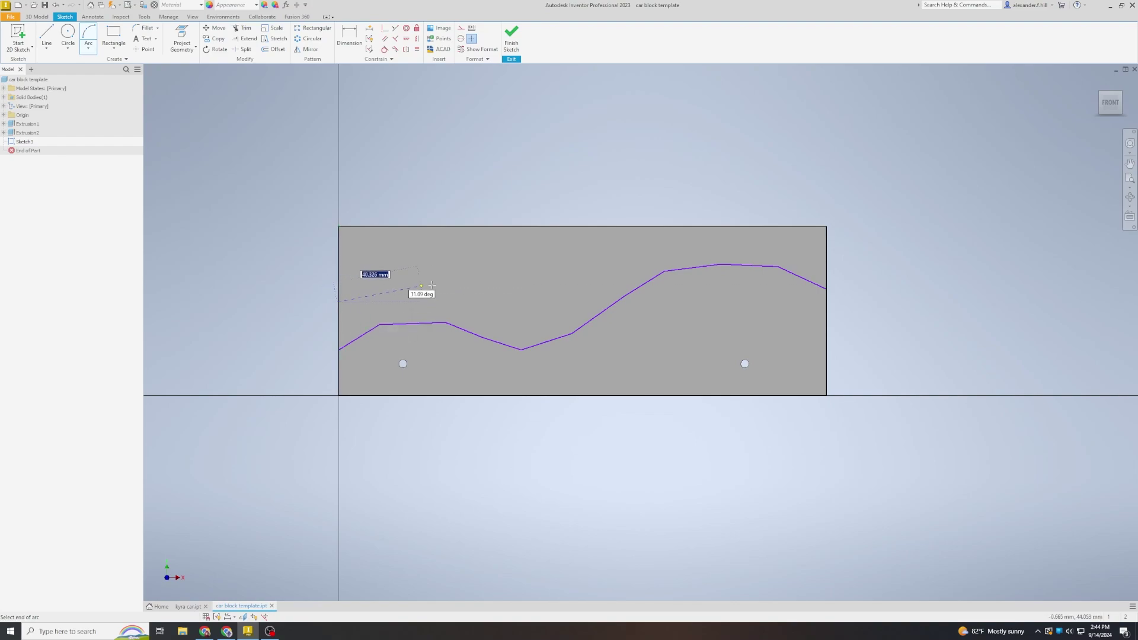
pyautogui.click(661, 272)
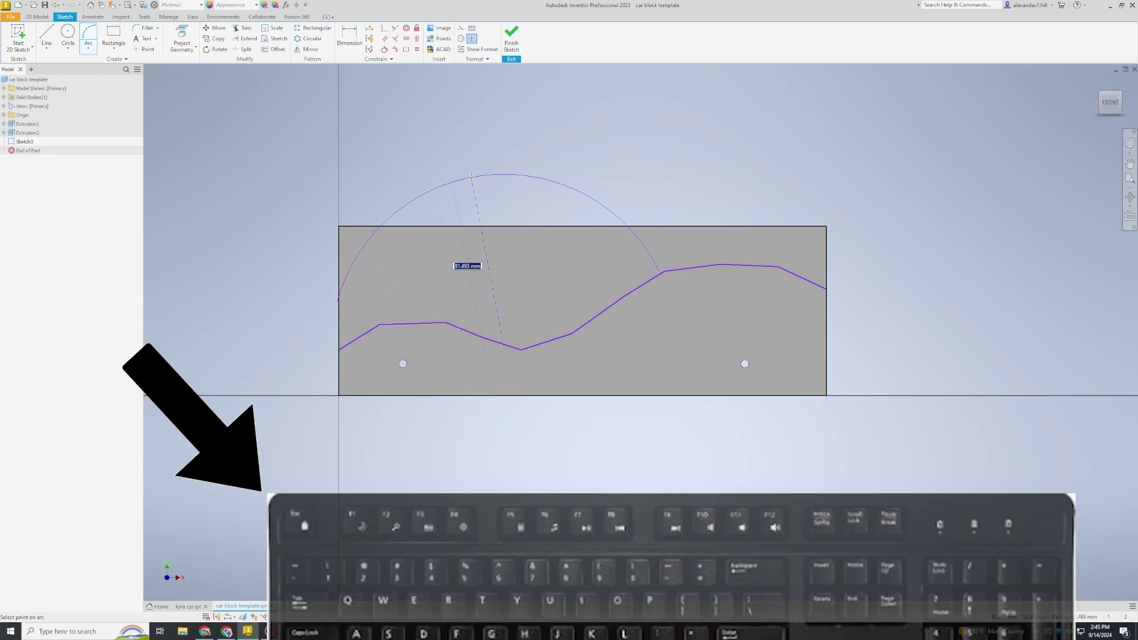
pyautogui.press('Escape')
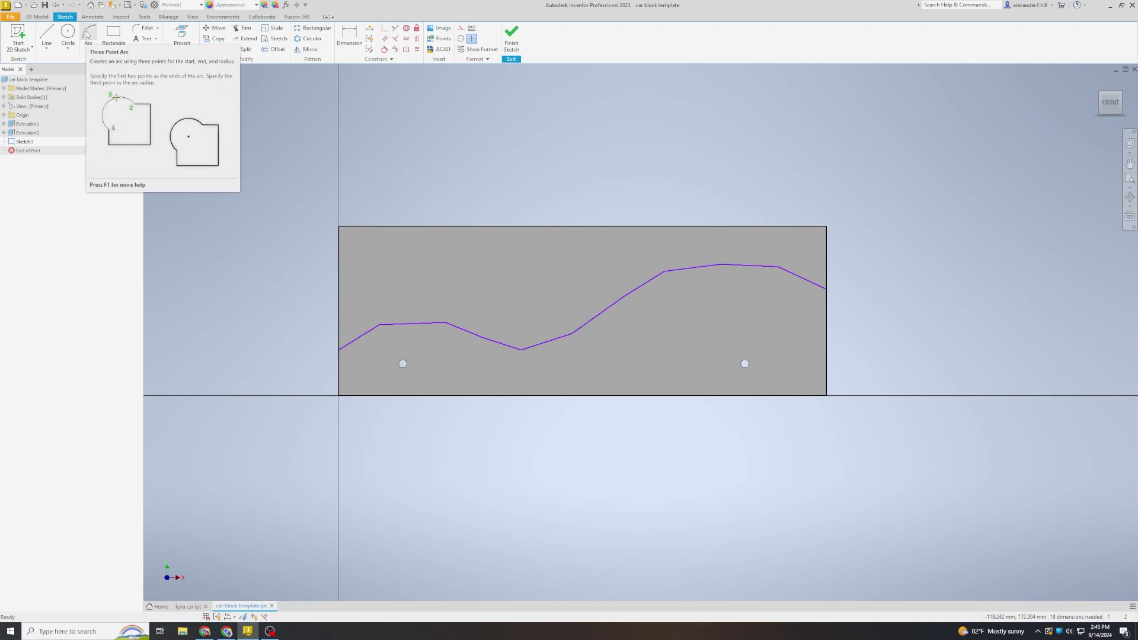
pyautogui.click(87, 35)
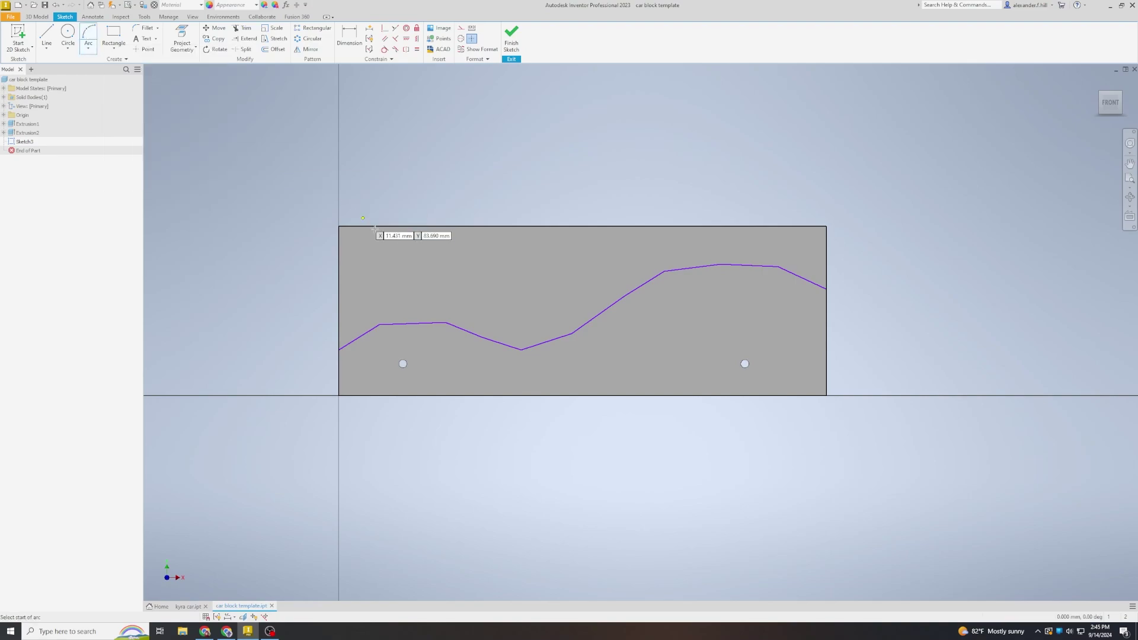
pyautogui.click(337, 370)
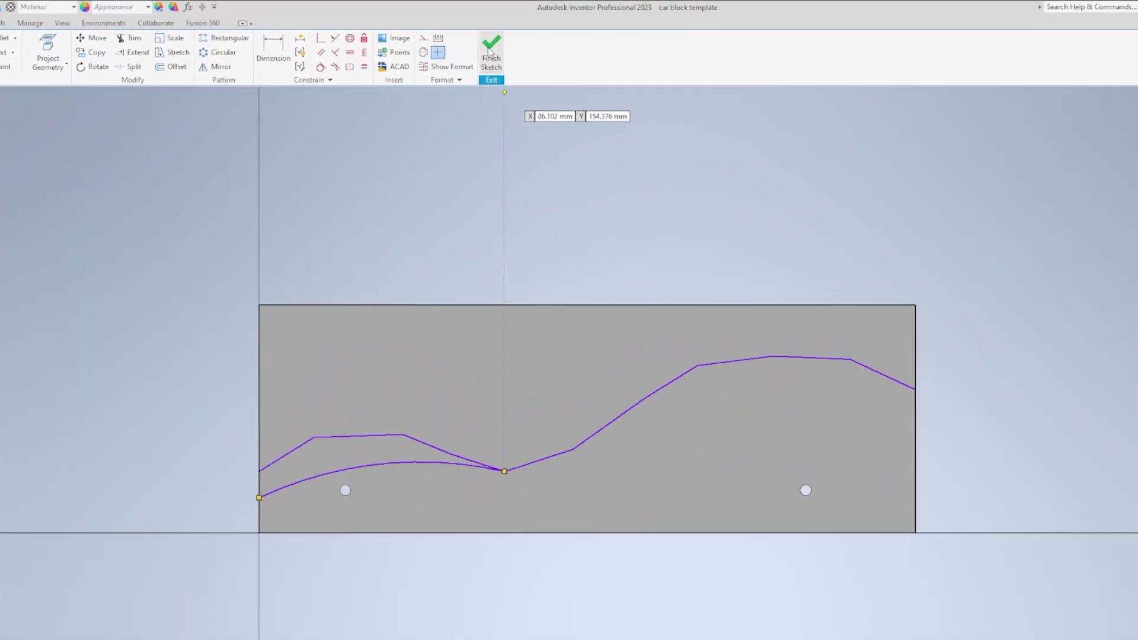
# Finish the side-profile sketch as Sketch3, orbit to inspect it, and return to front view
pyautogui.click(490, 53)
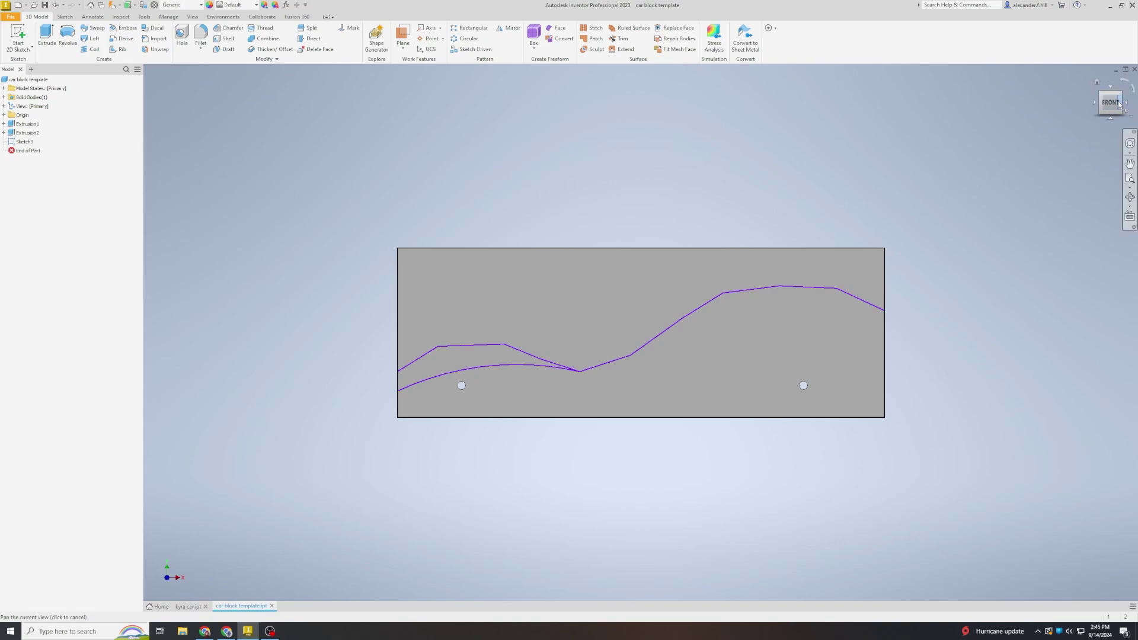
pyautogui.moveTo(1117, 106); pyautogui.dragTo(1098, 112)
pyautogui.moveTo(641, 445)
pyautogui.keyDown('shift'); pyautogui.mouseDown(button='middle')
pyautogui.moveTo(605, 433)
pyautogui.moveTo(664, 435)
pyautogui.mouseUp(button='middle'); pyautogui.keyUp('shift')
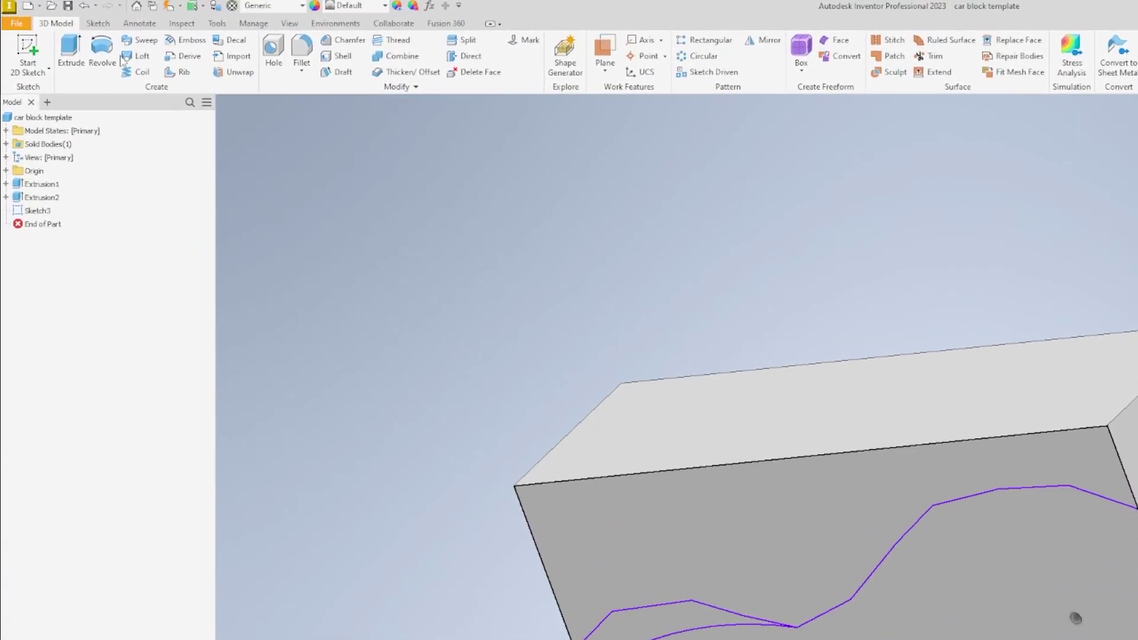
pyautogui.press('pageup')
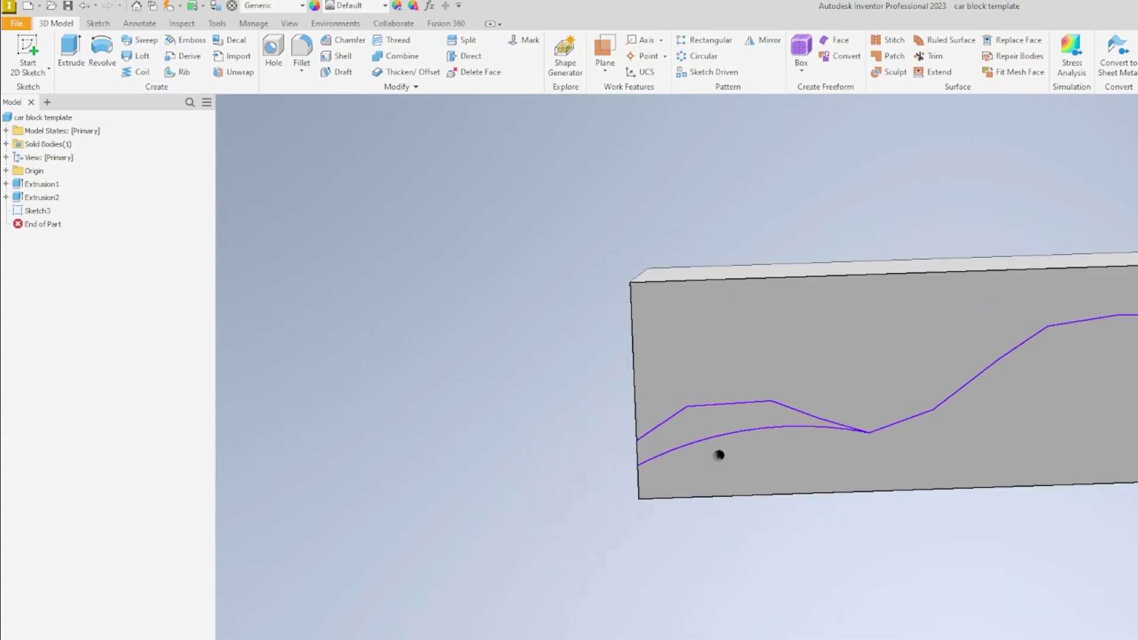
# Extrude Sketch3 at 10 mm using the lower region plus the region between arc and roof line
pyautogui.click(71, 51)
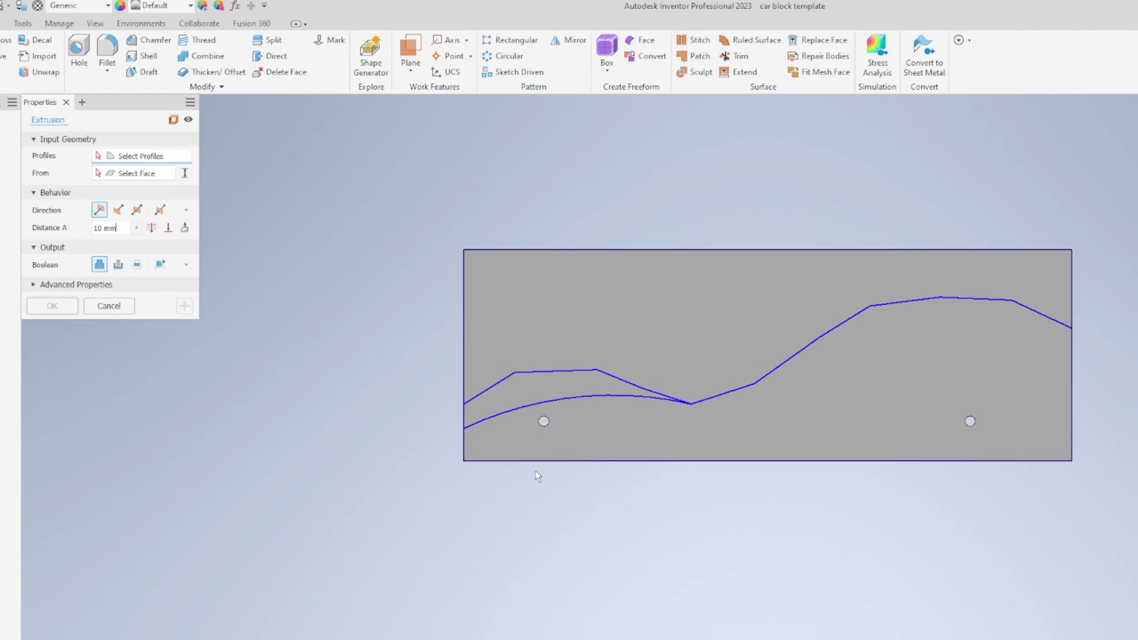
pyautogui.click(674, 431)
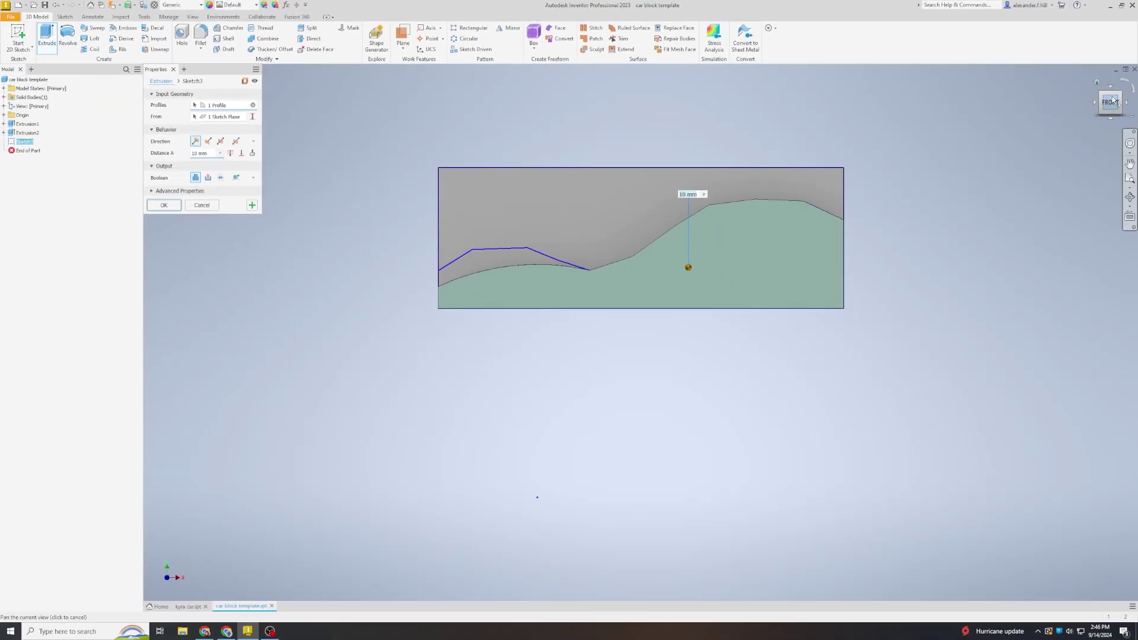
pyautogui.keyDown('shift'); pyautogui.moveTo(641, 332); pyautogui.dragTo(609, 355, button='middle'); pyautogui.keyUp('shift')
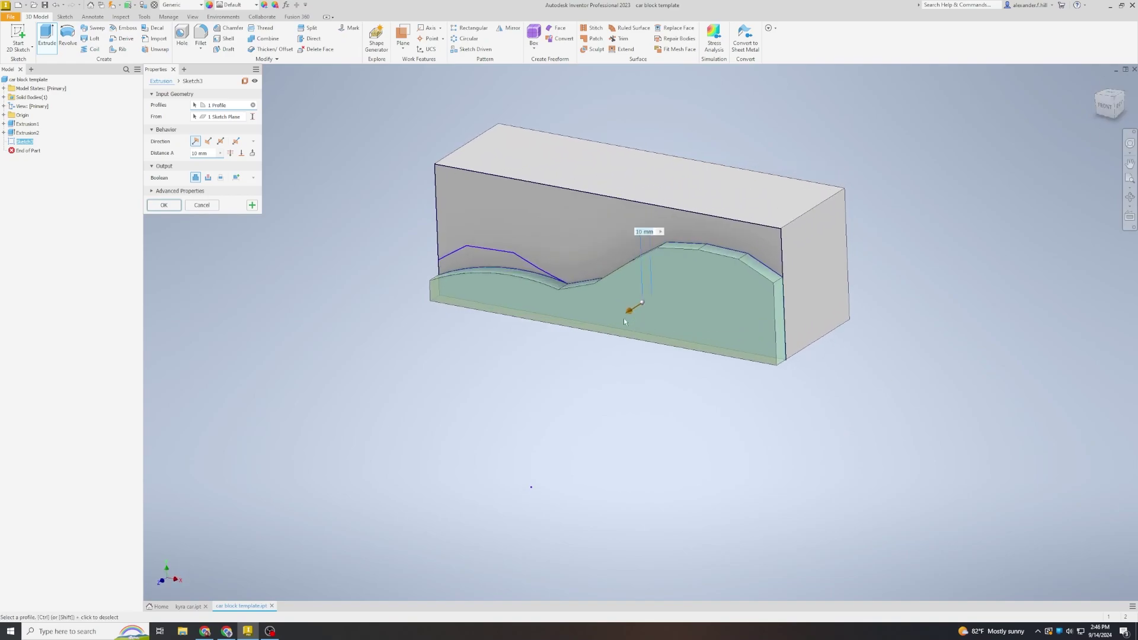
pyautogui.click(489, 261)
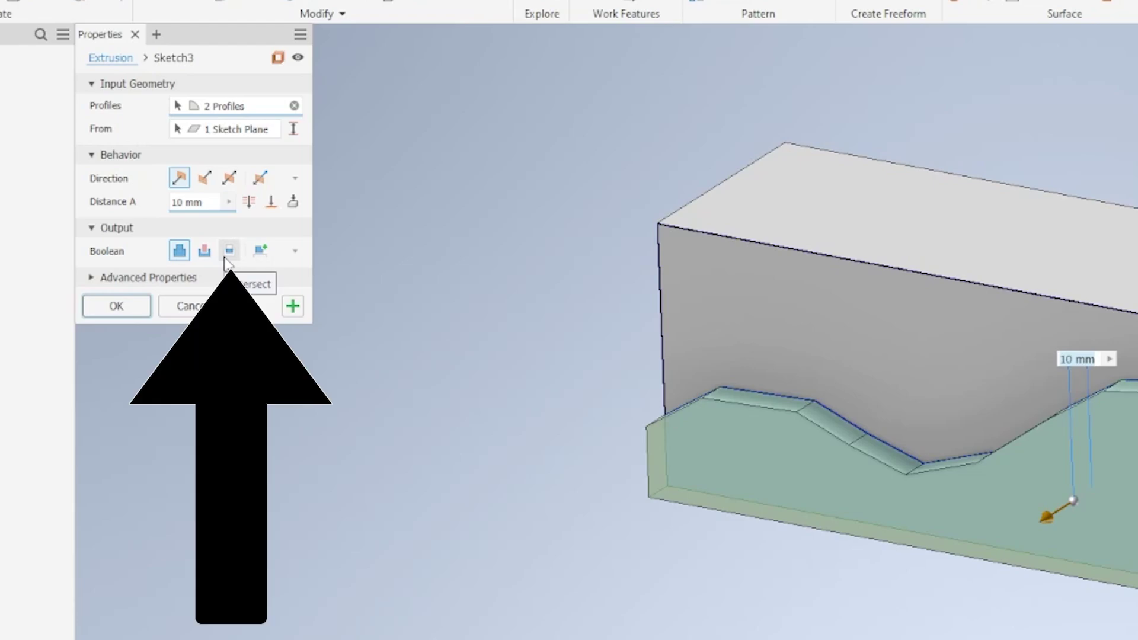
# Set the extrusion to Intersect and drag its distance out to 213 mm
pyautogui.click(226, 254)
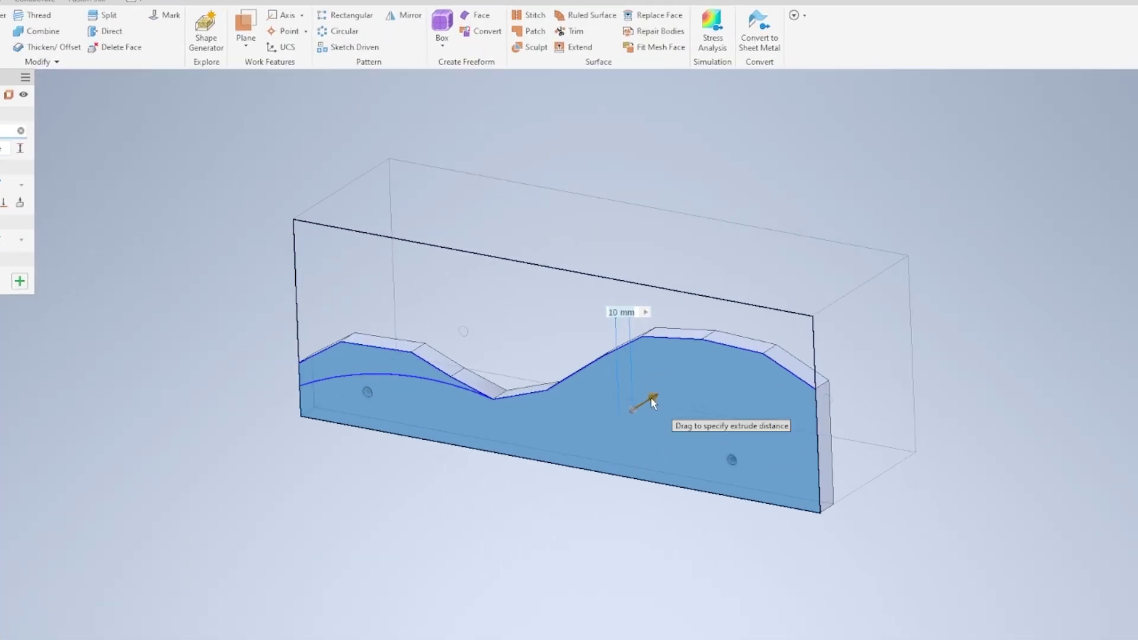
pyautogui.moveTo(652, 403); pyautogui.dragTo(795, 348)
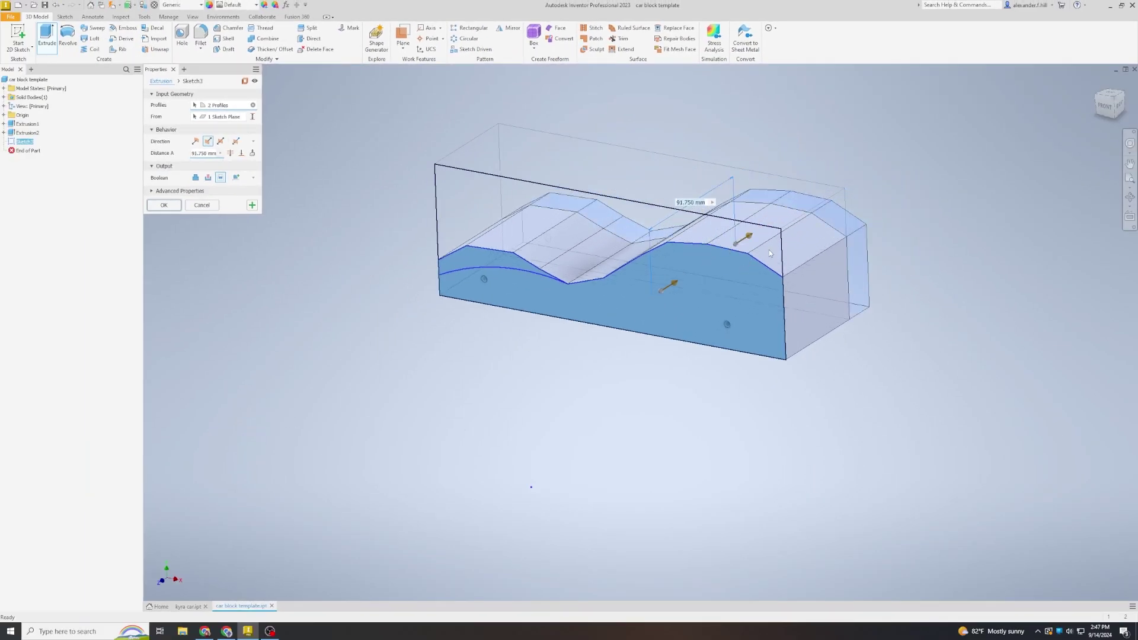
pyautogui.moveTo(769, 250); pyautogui.dragTo(876, 193)
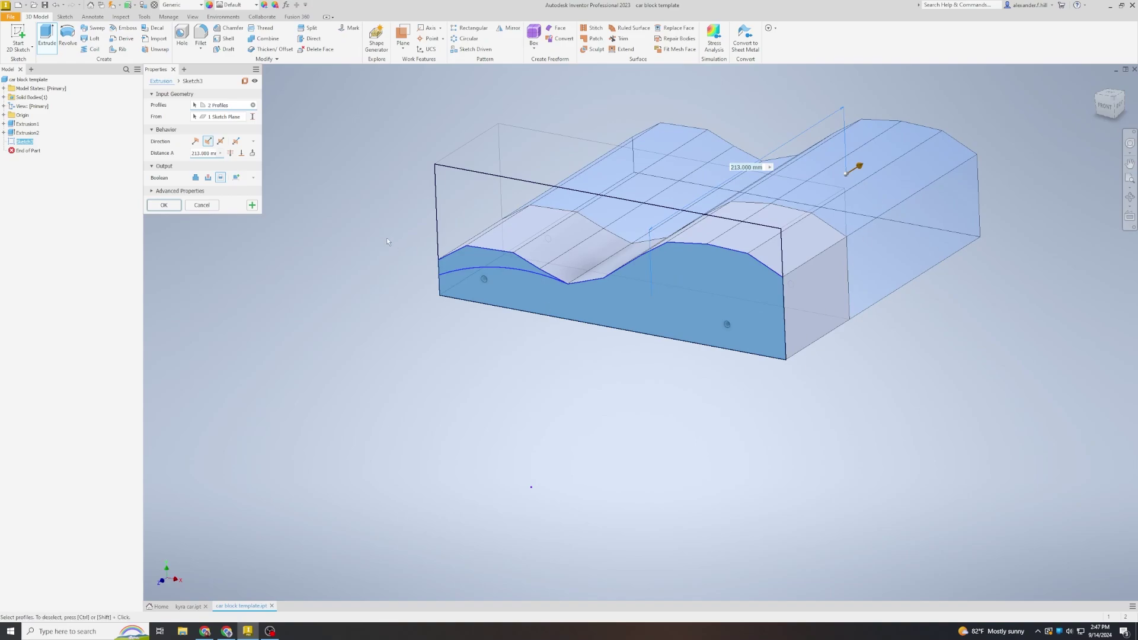
# Confirm Extrusion3 so the block is trimmed to the car's side profile, then tilt the view to inspect it
pyautogui.click(165, 206)
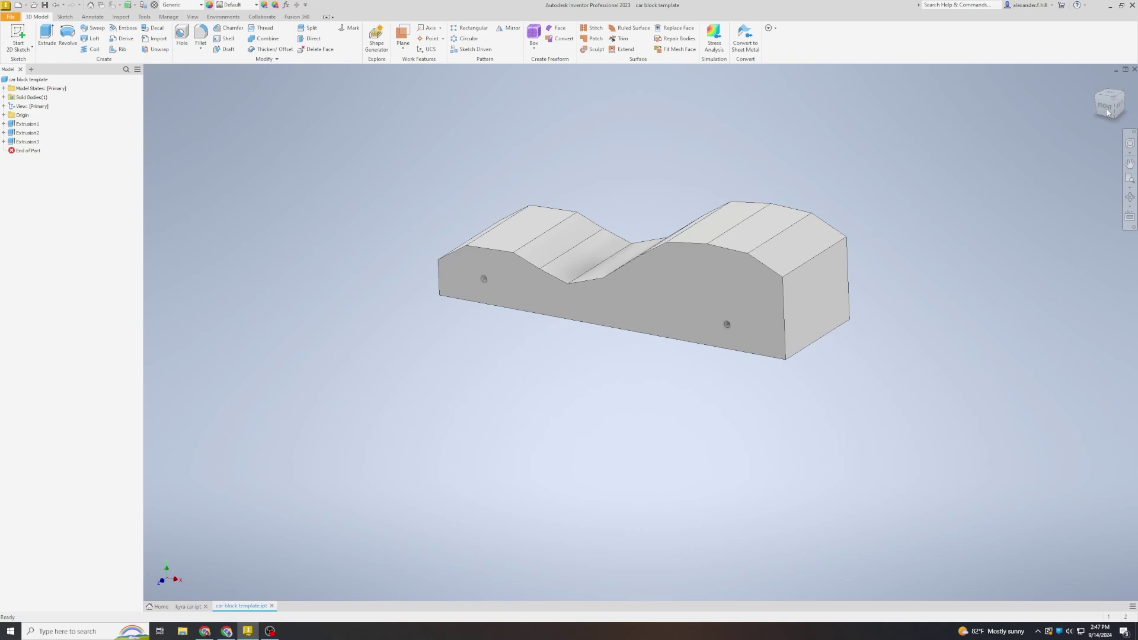
pyautogui.moveTo(1110, 105); pyautogui.dragTo(1113, 89)
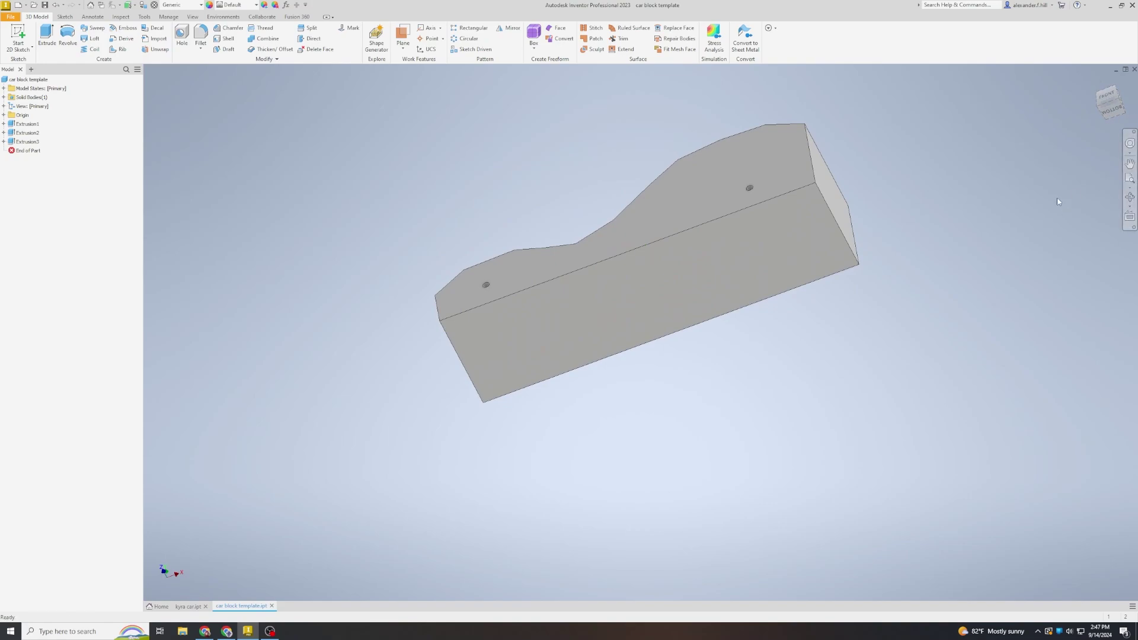
pyautogui.click(19, 34)
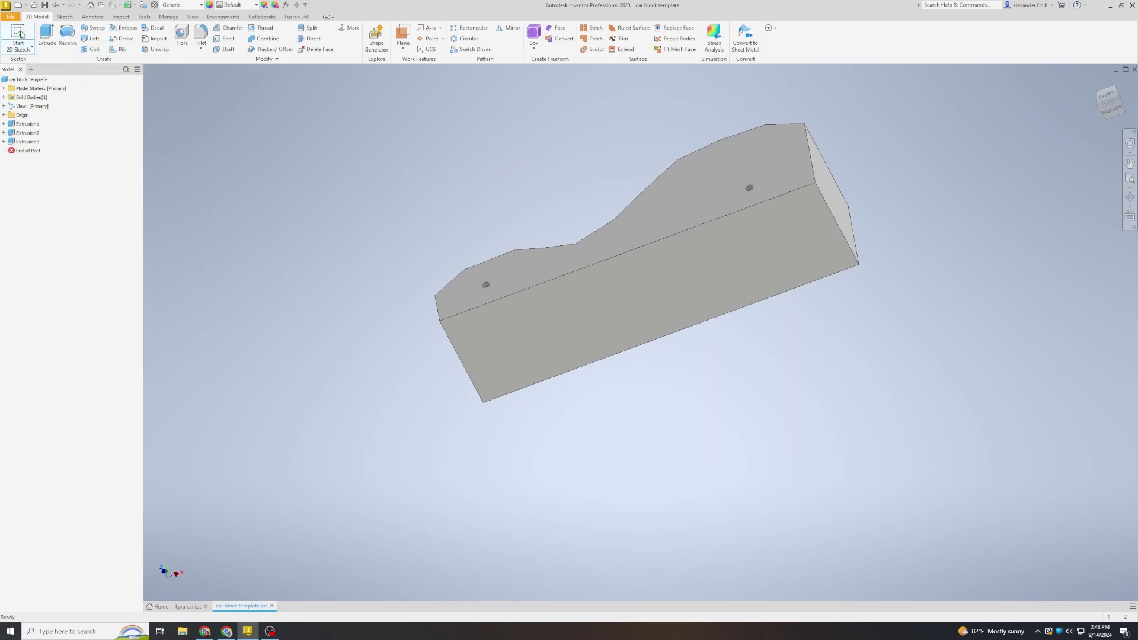
pyautogui.click(571, 326)
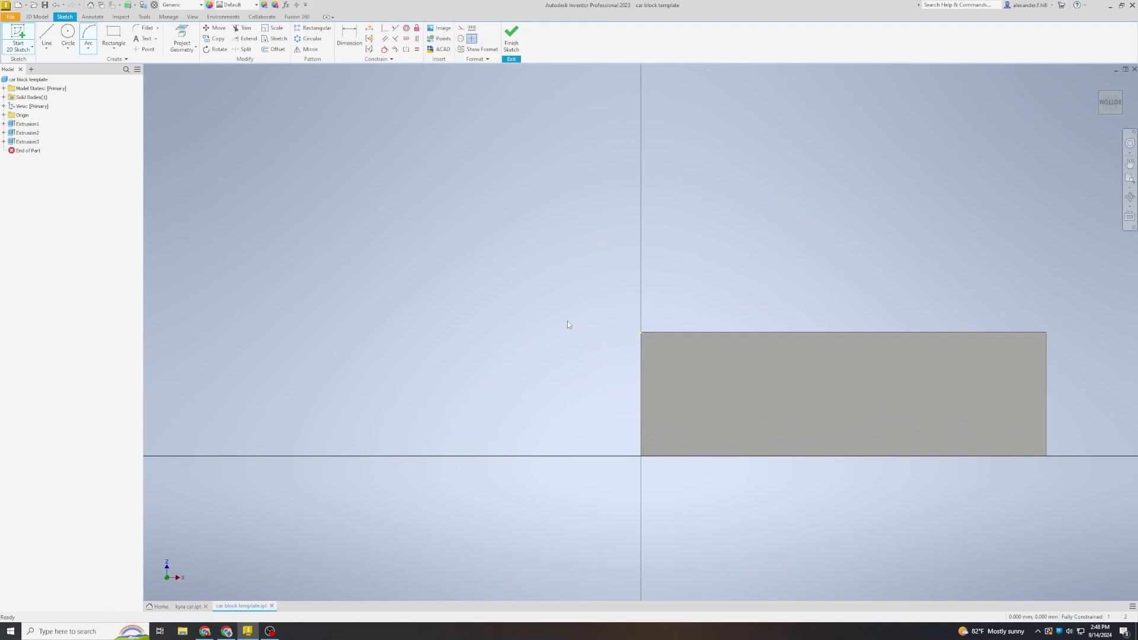
pyautogui.moveTo(559, 309); pyautogui.dragTo(273, 278, button='middle')
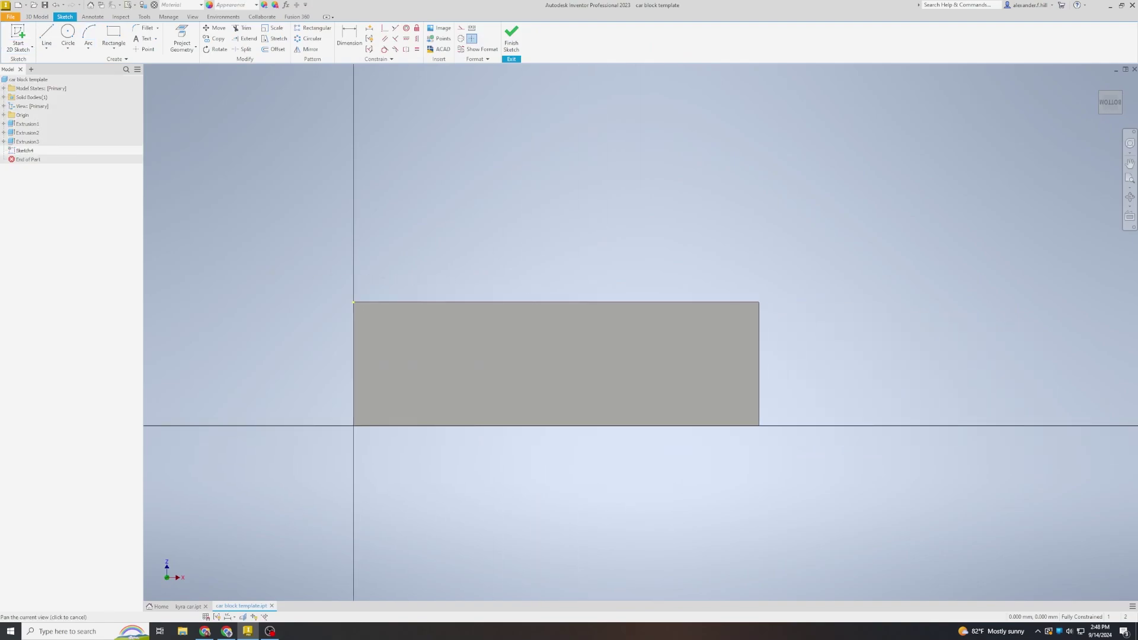
pyautogui.moveTo(437, 335); pyautogui.dragTo(440, 323, button='middle')
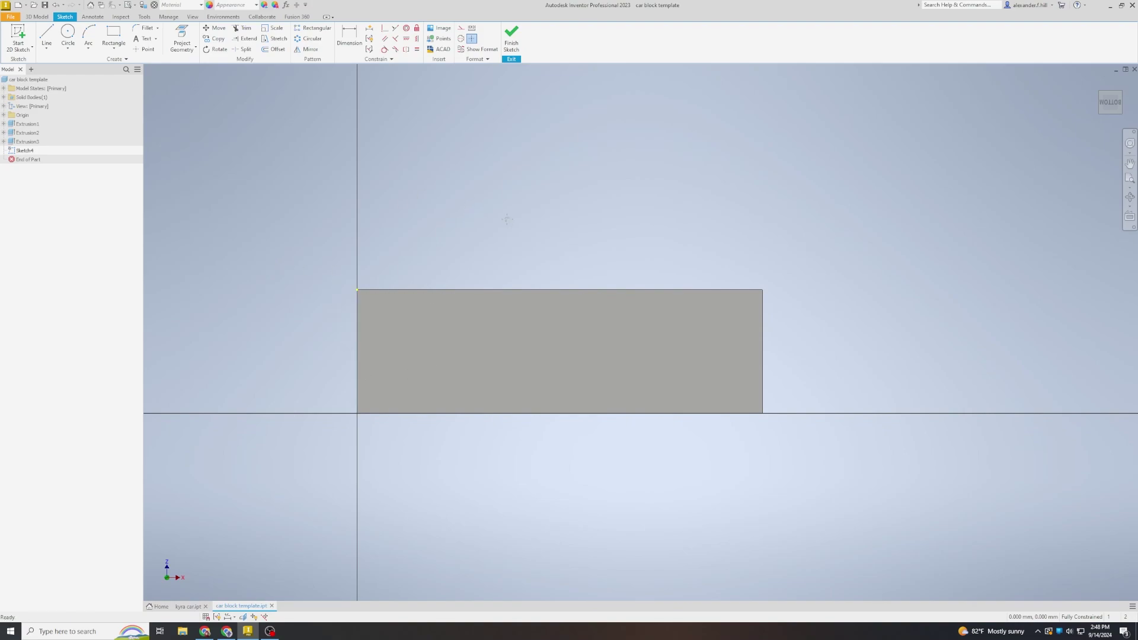
pyautogui.moveTo(507, 219)
pyautogui.mouseDown(button='middle')
pyautogui.moveTo(526, 199)
pyautogui.moveTo(618, 199)
pyautogui.moveTo(549, 230)
pyautogui.mouseUp(button='middle')
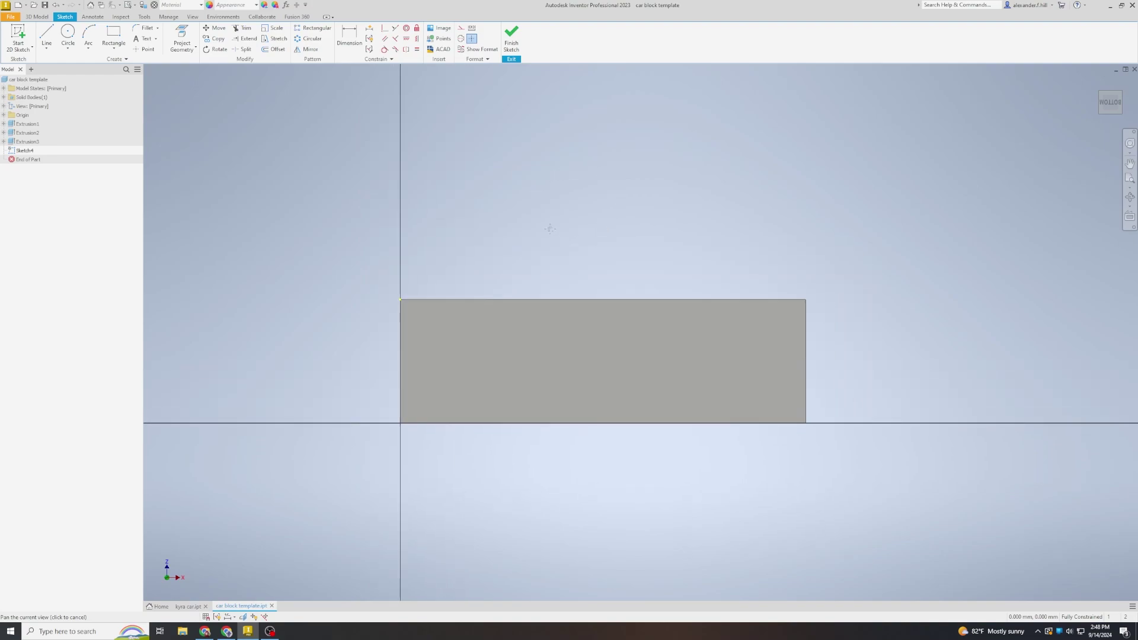
pyautogui.scroll(5, 383, 435)
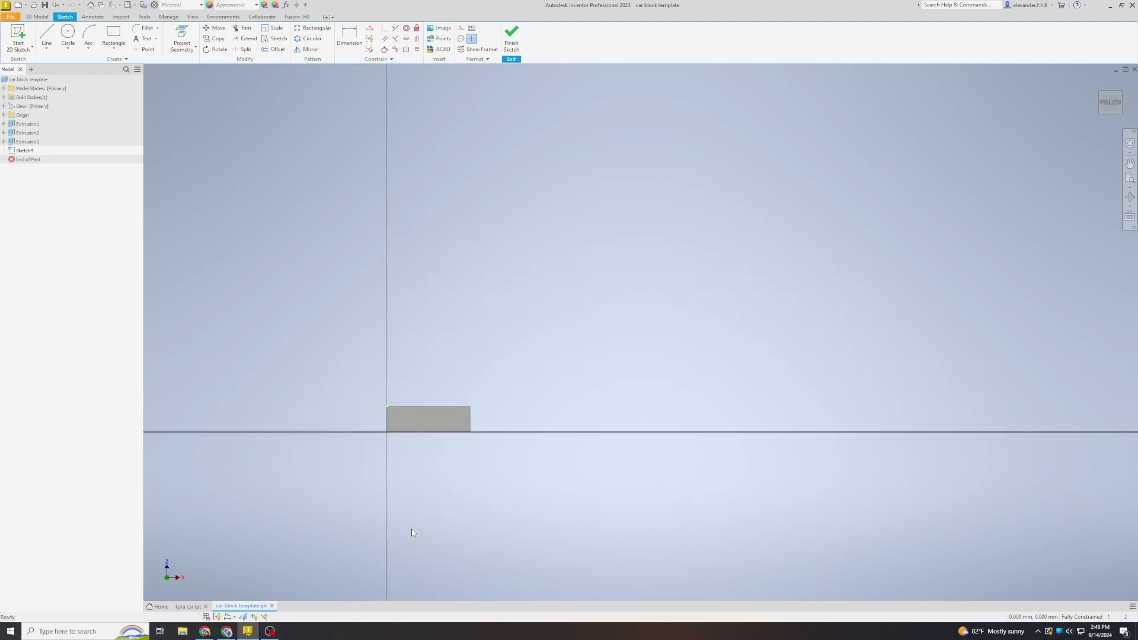
pyautogui.scroll(-8, 427, 411)
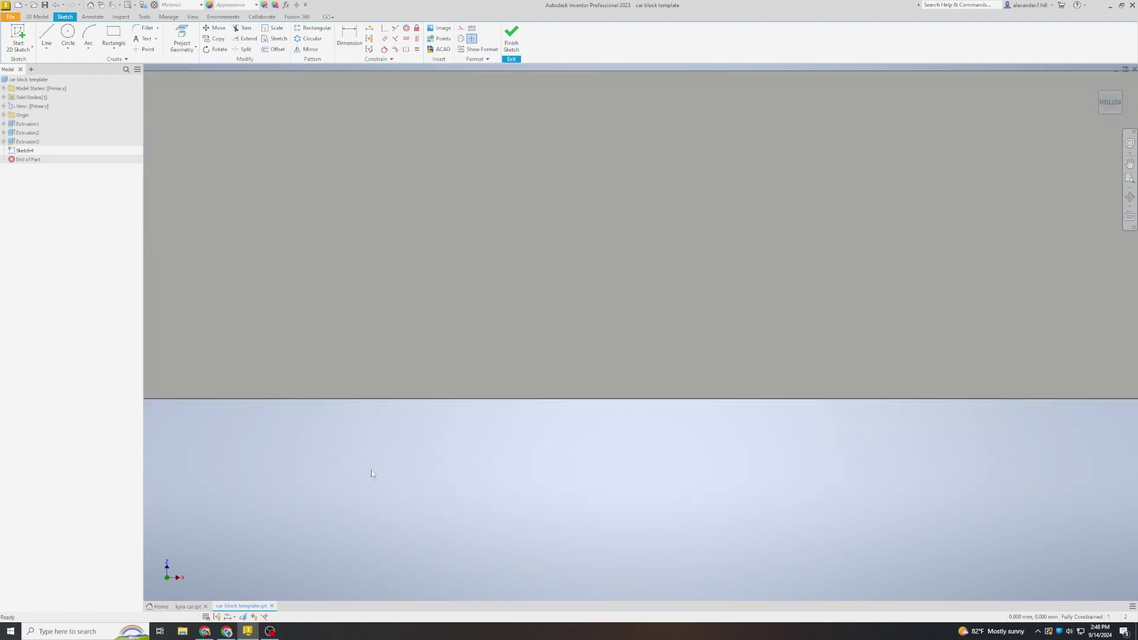
pyautogui.scroll(4, 501, 329)
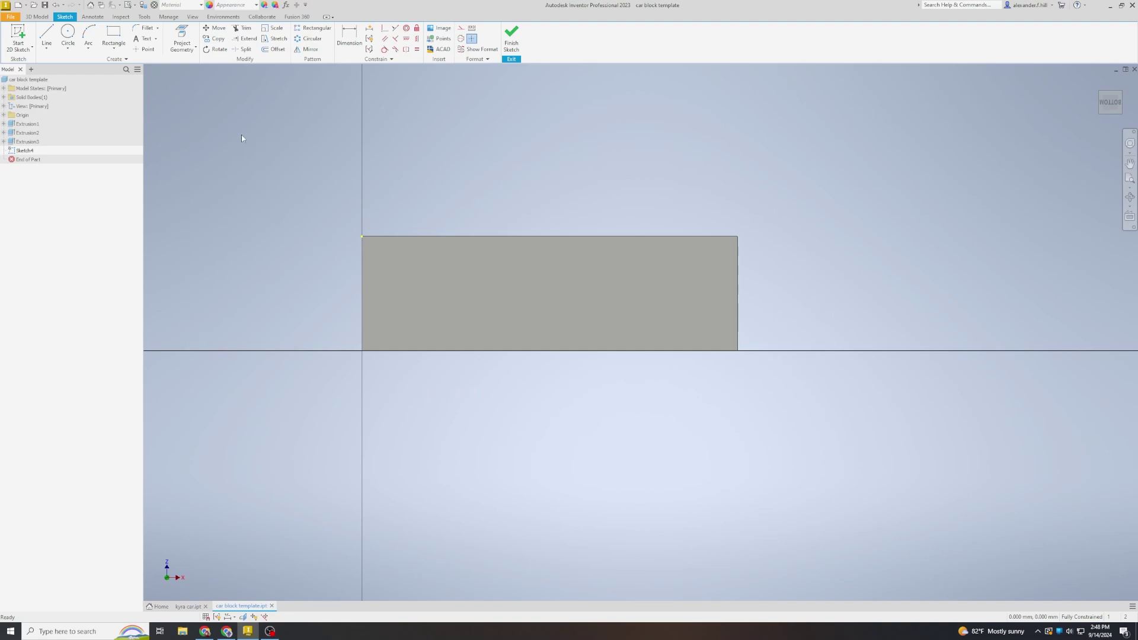
# Draw a rectangle corner to corner over the grey face, plus a second one ending at the right edge's midpoint
pyautogui.click(114, 30)
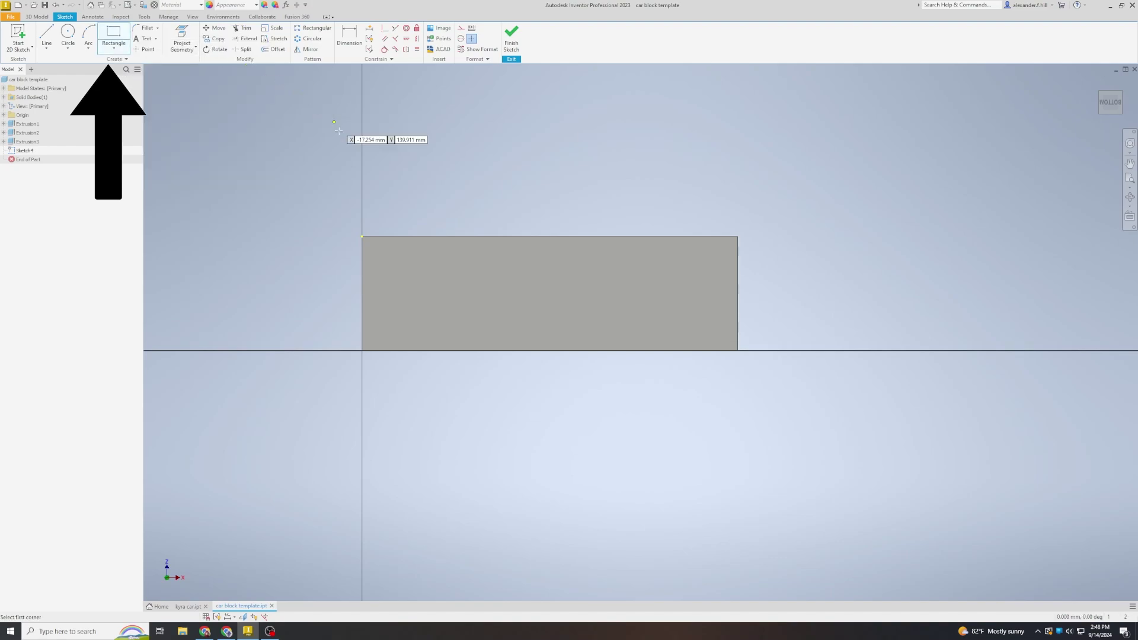
pyautogui.click(362, 236)
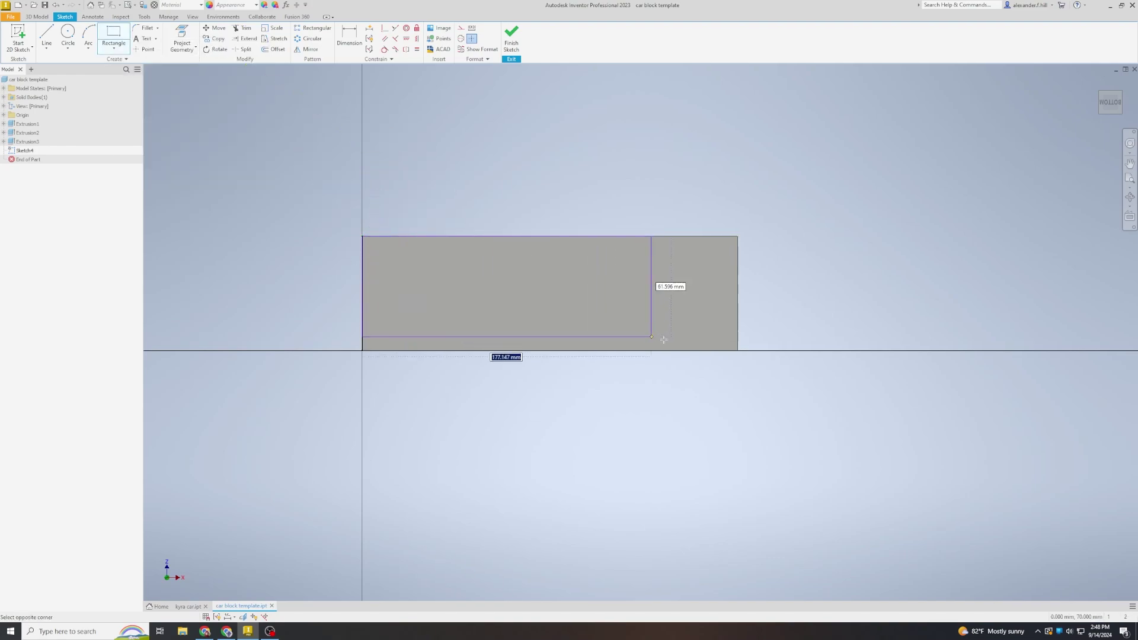
pyautogui.click(736, 351)
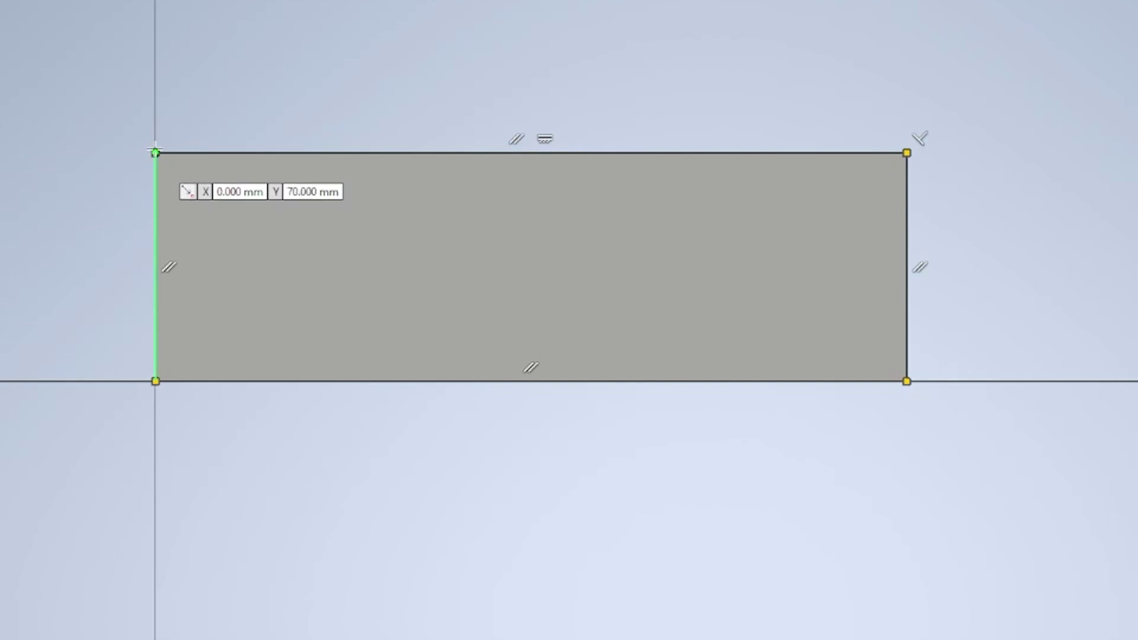
pyautogui.click(156, 152)
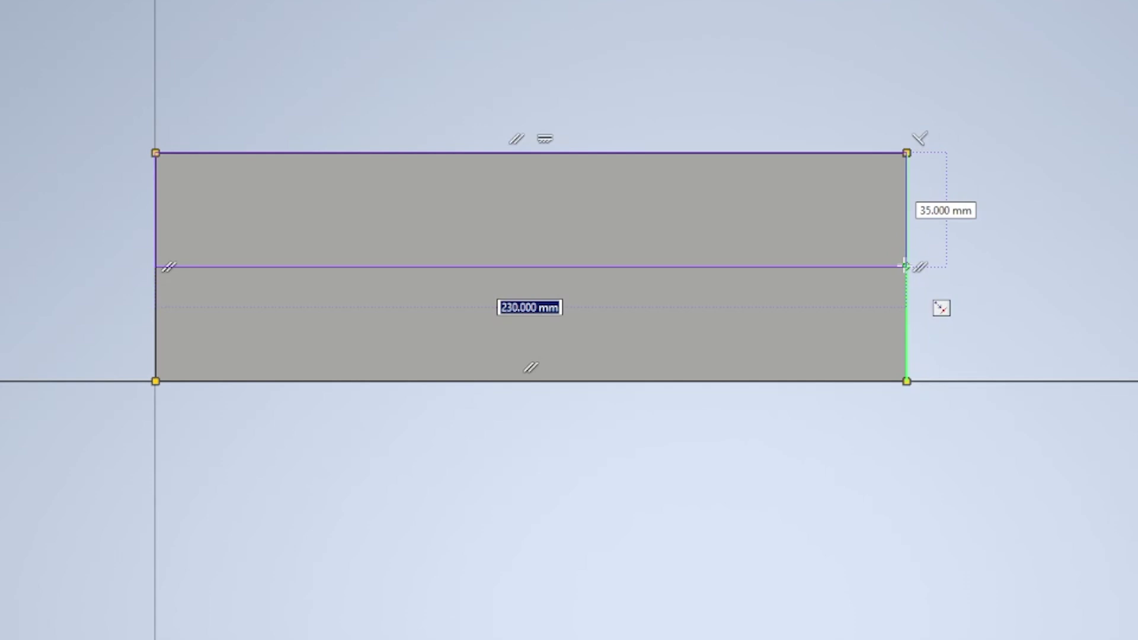
pyautogui.click(906, 266)
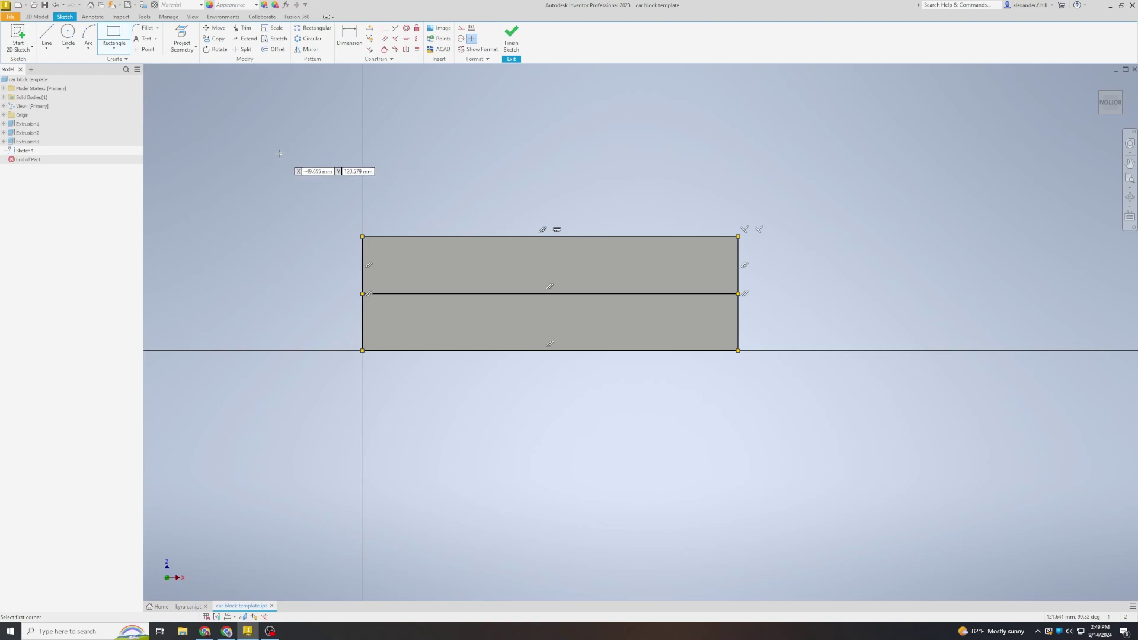
# Draw a zigzag roof line of eight segments across the upper rectangle, from left edge to right edge
pyautogui.click(46, 36)
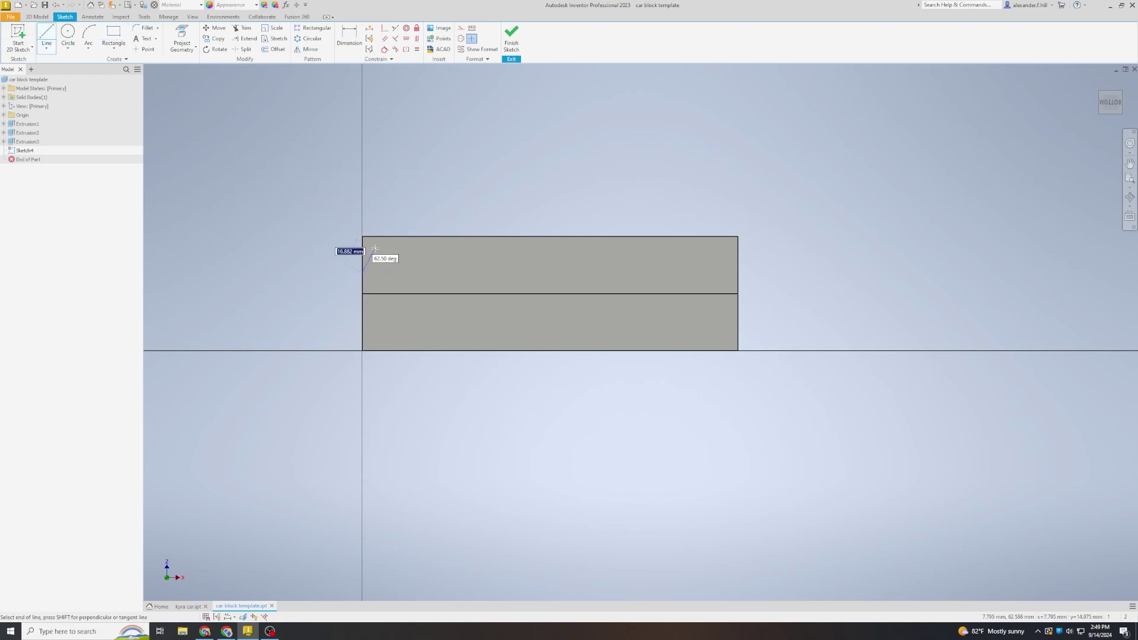
pyautogui.click(362, 272)
pyautogui.click(404, 239)
pyautogui.click(463, 255)
pyautogui.click(521, 255)
pyautogui.click(614, 248)
pyautogui.click(651, 239)
pyautogui.click(707, 241)
pyautogui.doubleClick(738, 252)
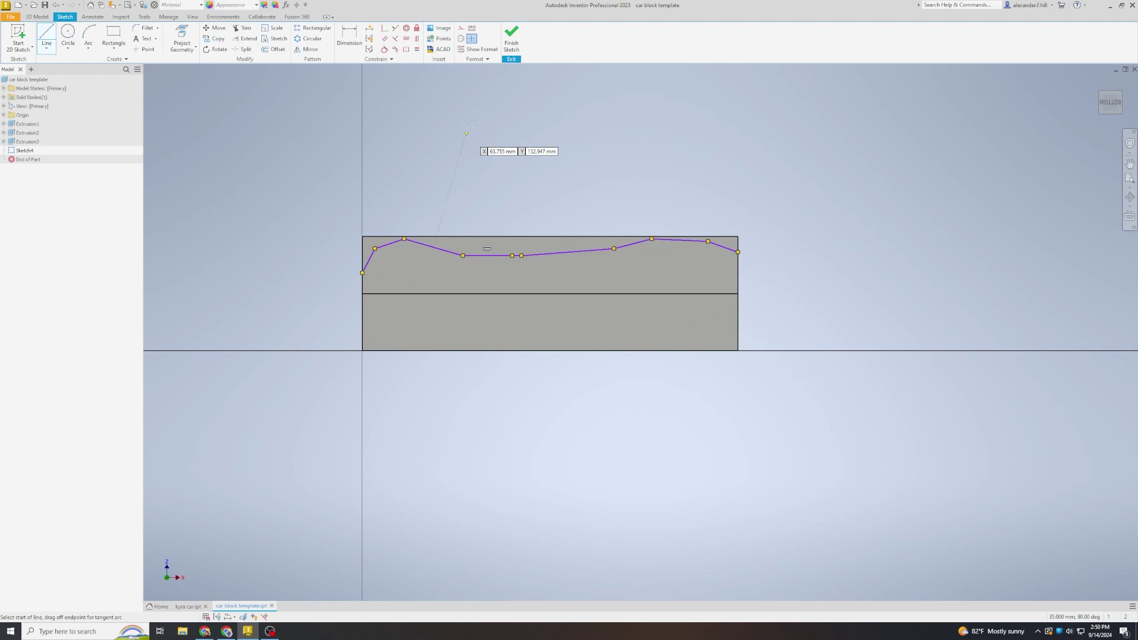
pyautogui.click(517, 37)
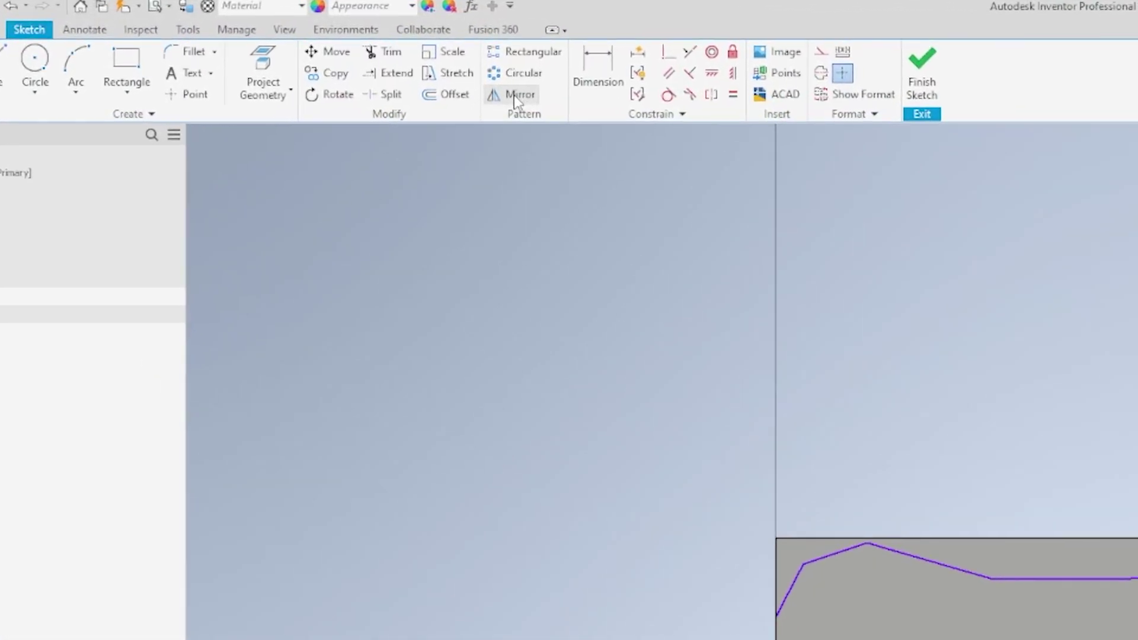
# Mirror the zigzag segments across the horizontal middle line to create the lower-half copy
pyautogui.click(307, 49)
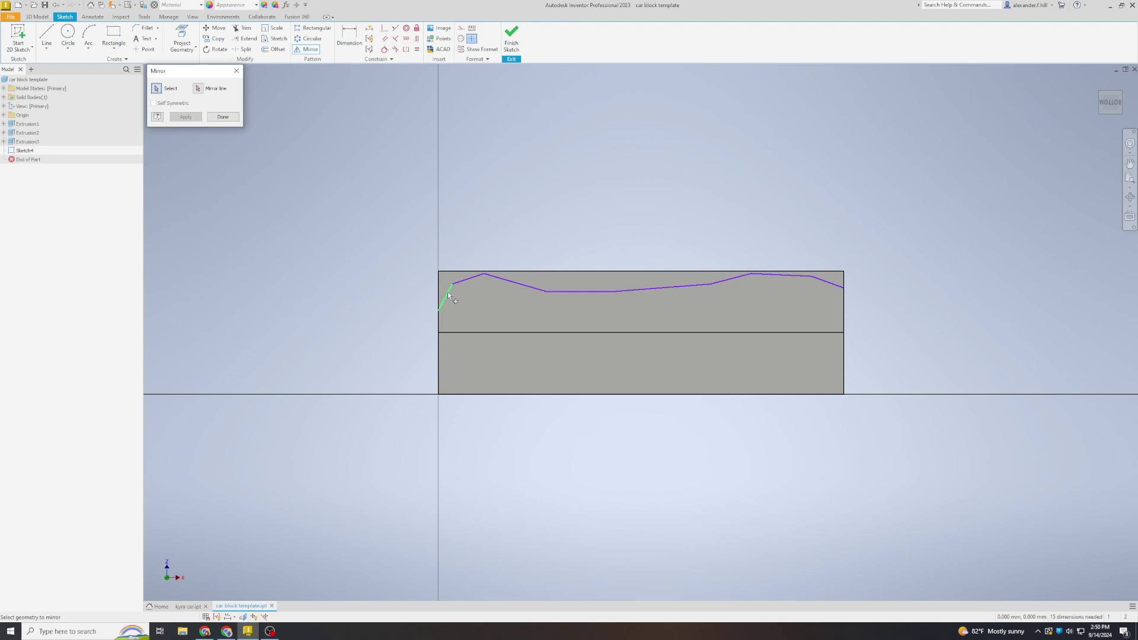
pyautogui.click(447, 292)
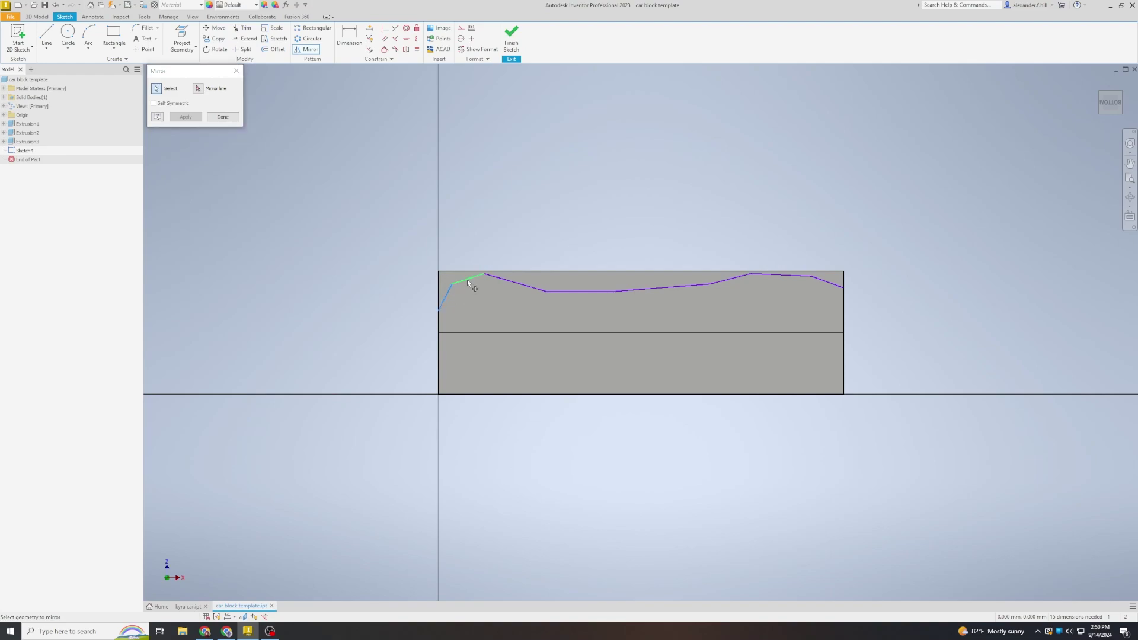
pyautogui.click(468, 279)
pyautogui.click(836, 287)
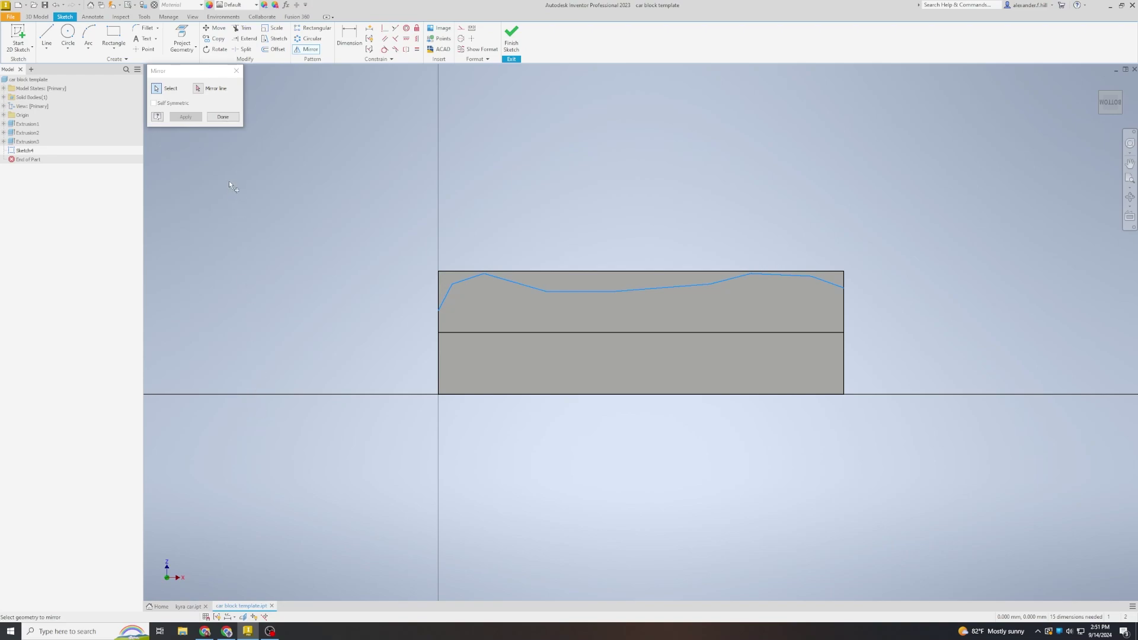
pyautogui.click(199, 89)
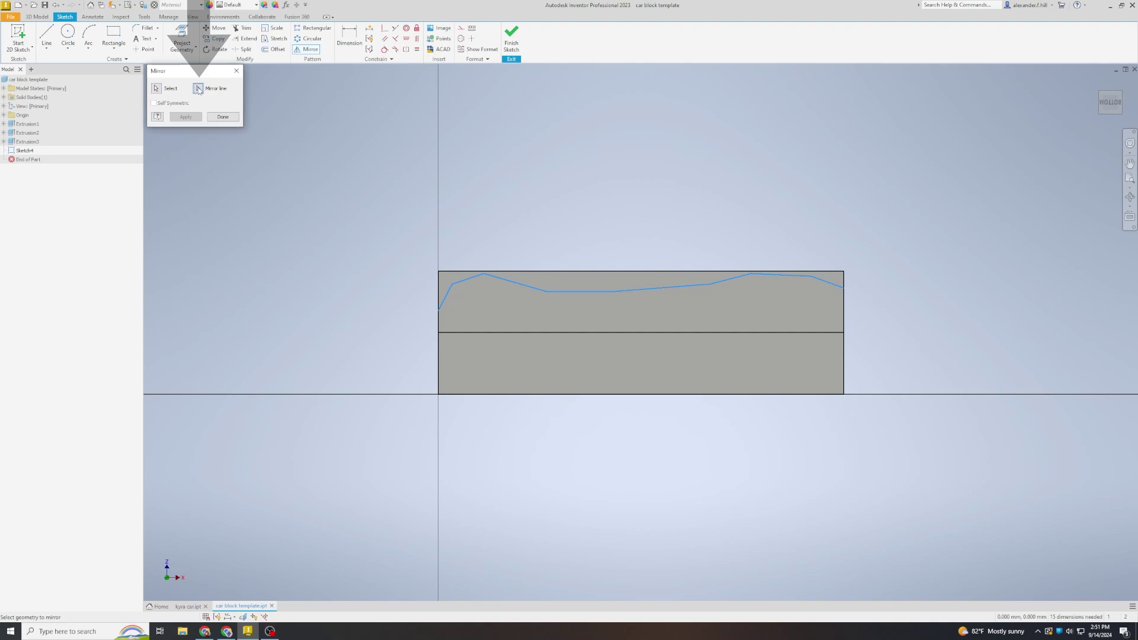
pyautogui.click(472, 333)
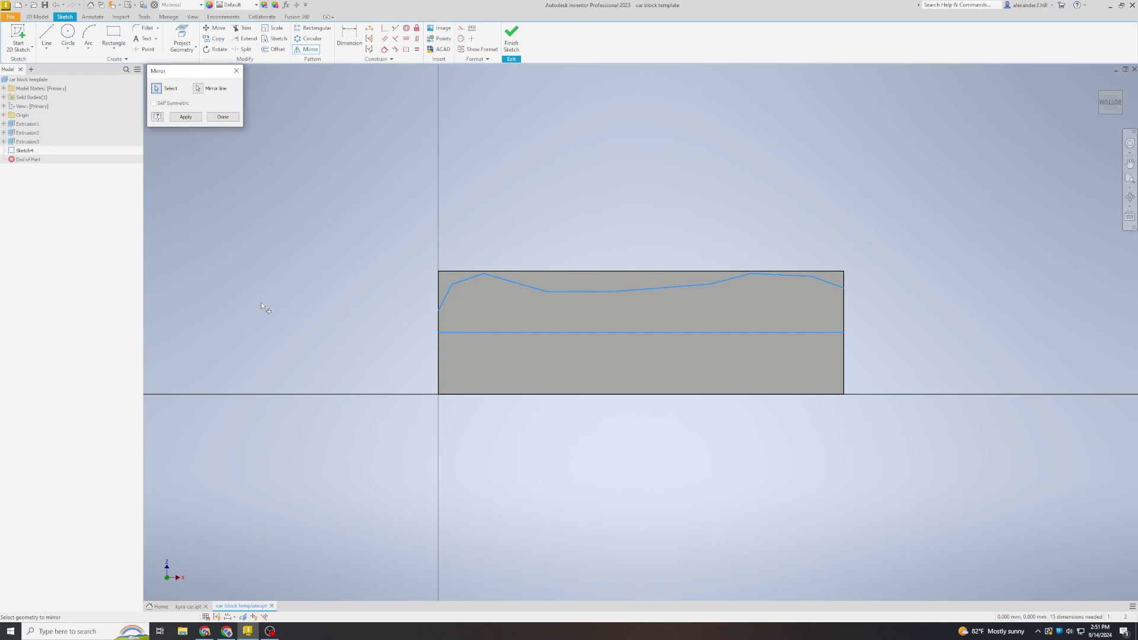
pyautogui.click(181, 121)
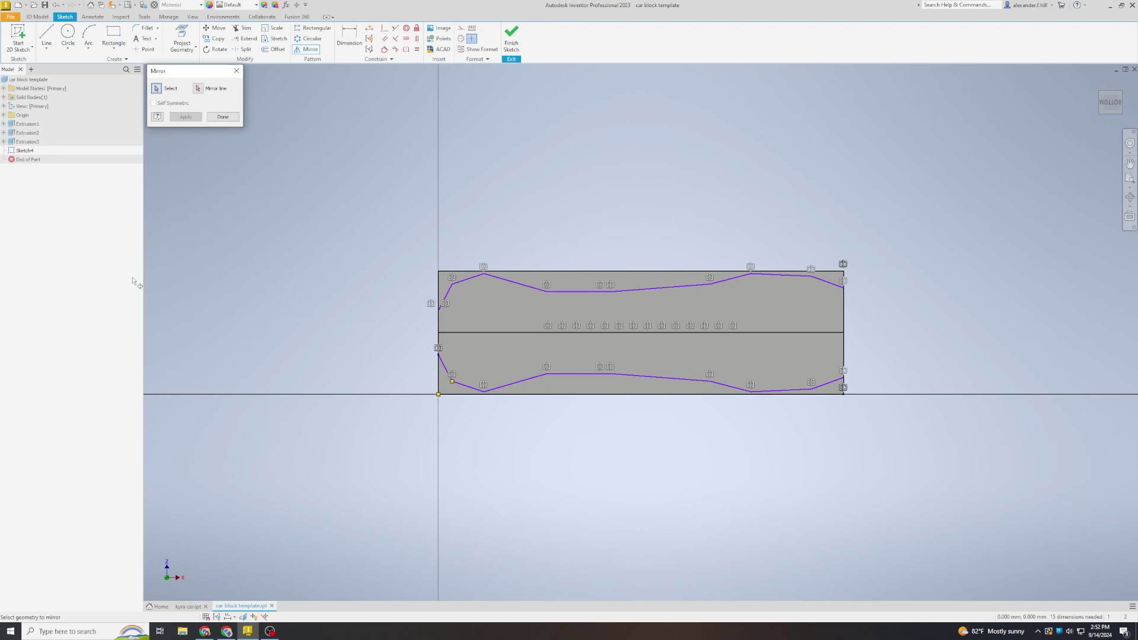
pyautogui.click(230, 117)
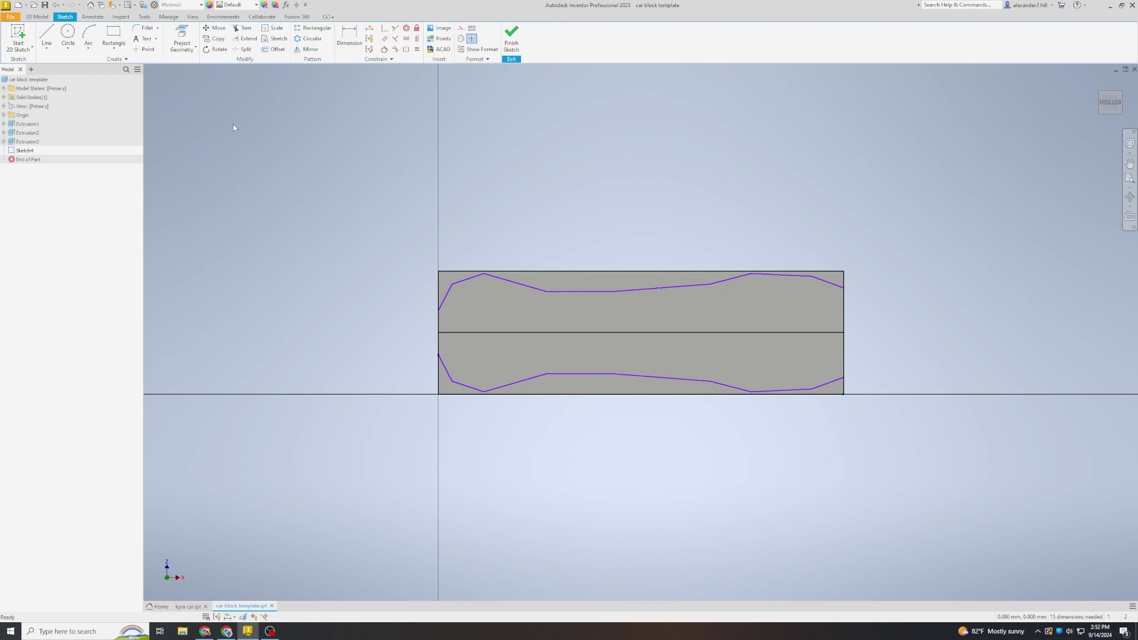
# Finish Sketch4 and begin a new extrusion on the trimmed car block
pyautogui.click(508, 41)
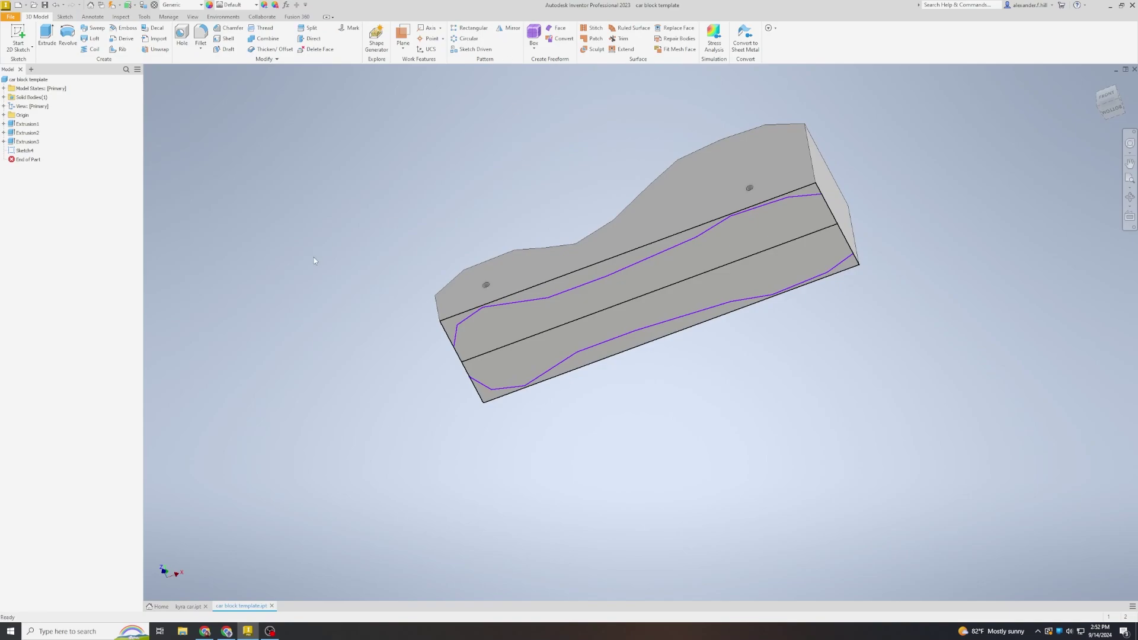
pyautogui.click(47, 37)
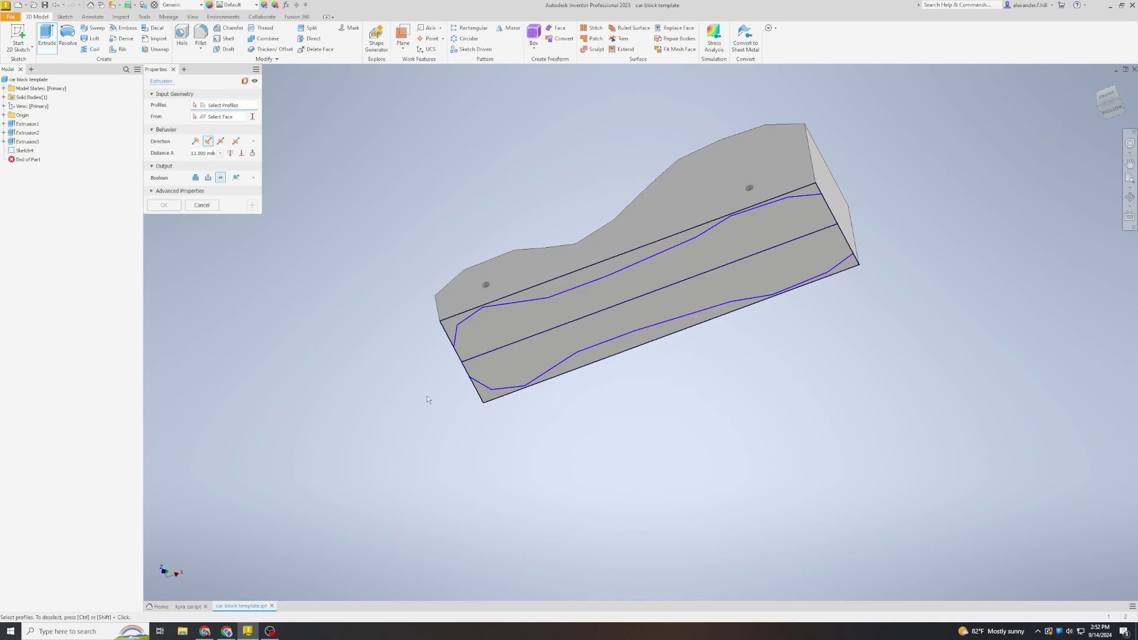
# Extrude the upper and lower outline regions as an Intersect, then orbit to view the car shape
pyautogui.click(481, 340)
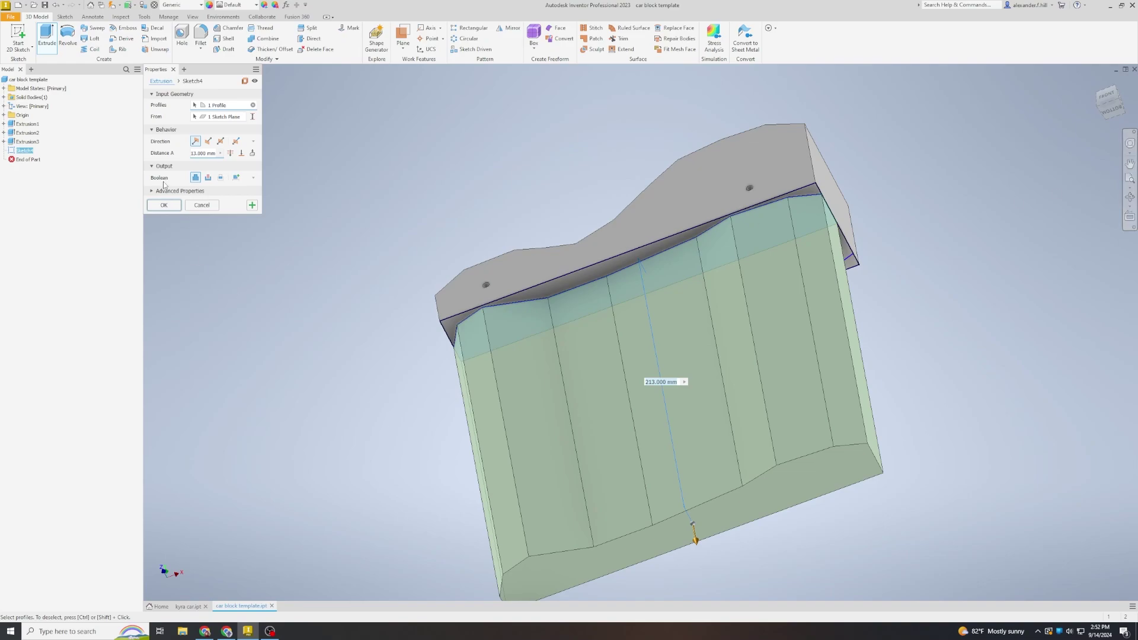
pyautogui.click(221, 177)
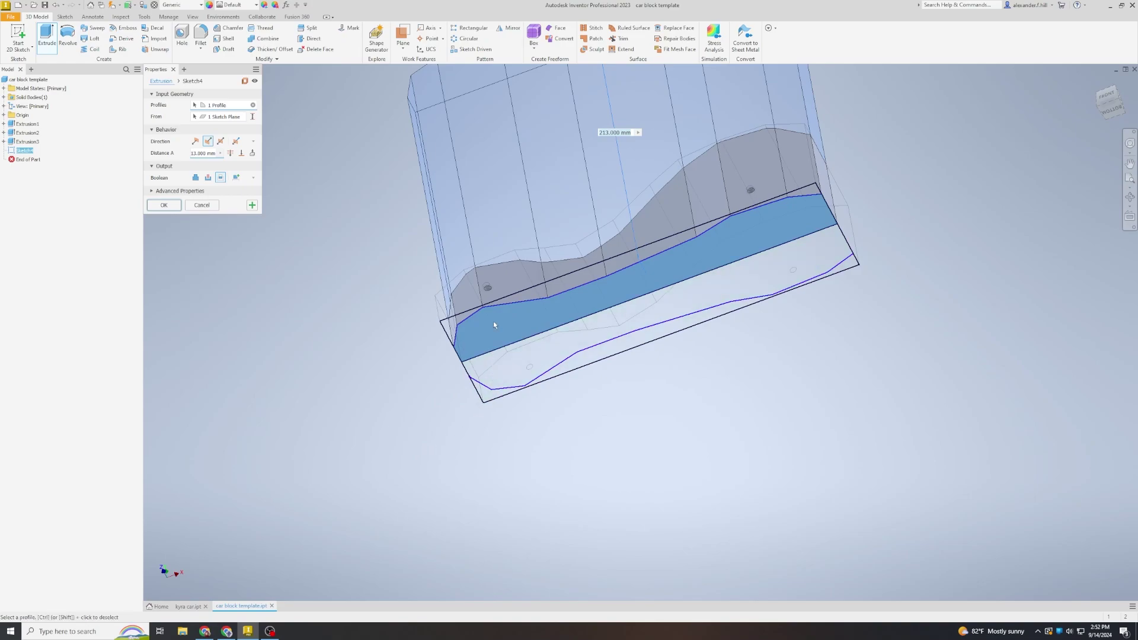
pyautogui.click(492, 372)
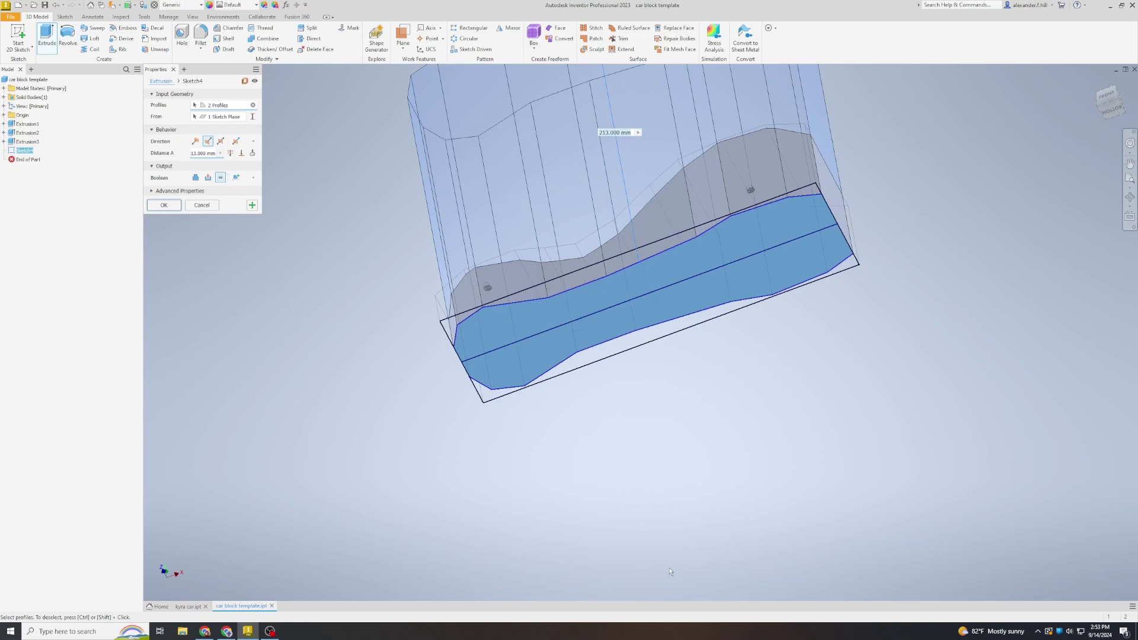
pyautogui.click(1108, 97)
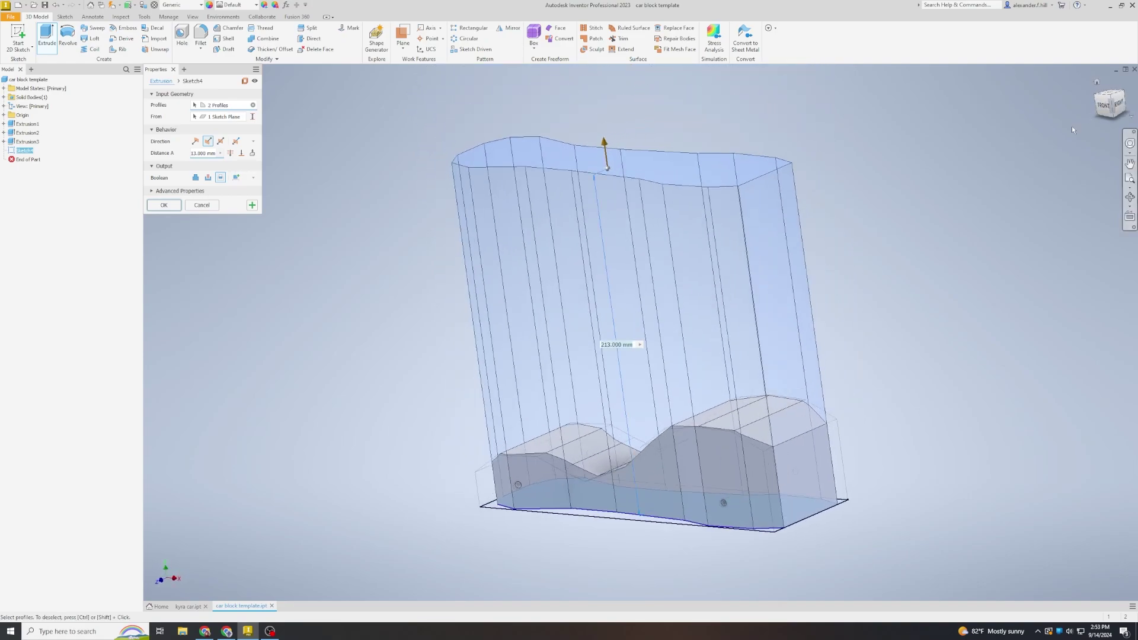
pyautogui.click(166, 206)
pyautogui.keyDown('shift'); pyautogui.moveTo(657, 454); pyautogui.dragTo(332, 314, button='middle'); pyautogui.keyUp('shift')
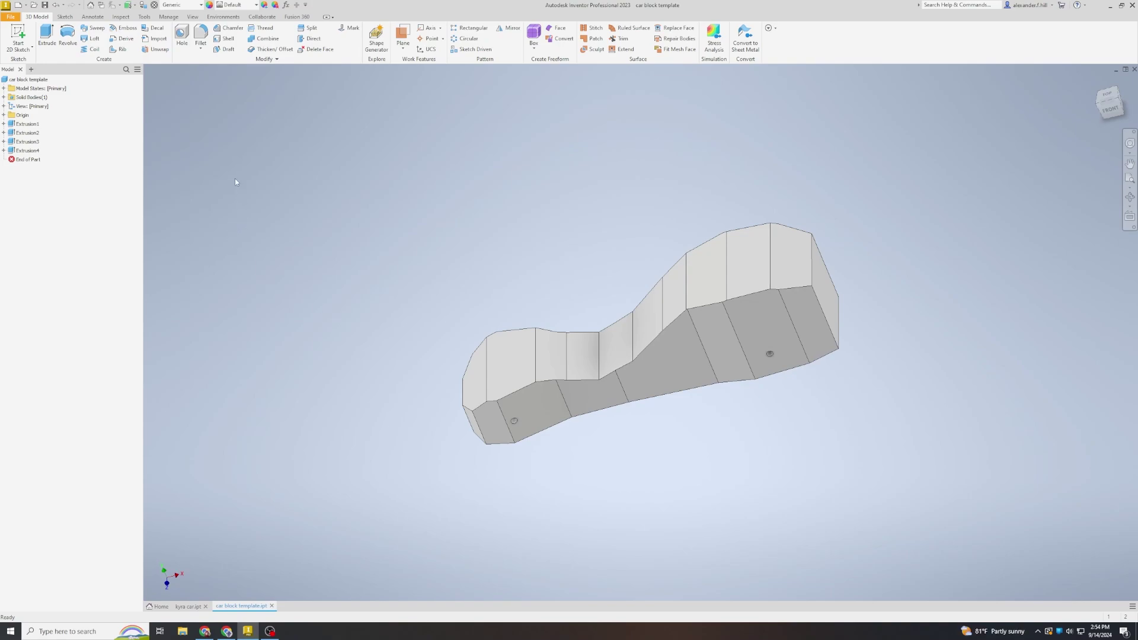
# Bring up Save As from the File menu and enter 'hill car' as the file name
pyautogui.click(10, 19)
pyautogui.press('Escape')
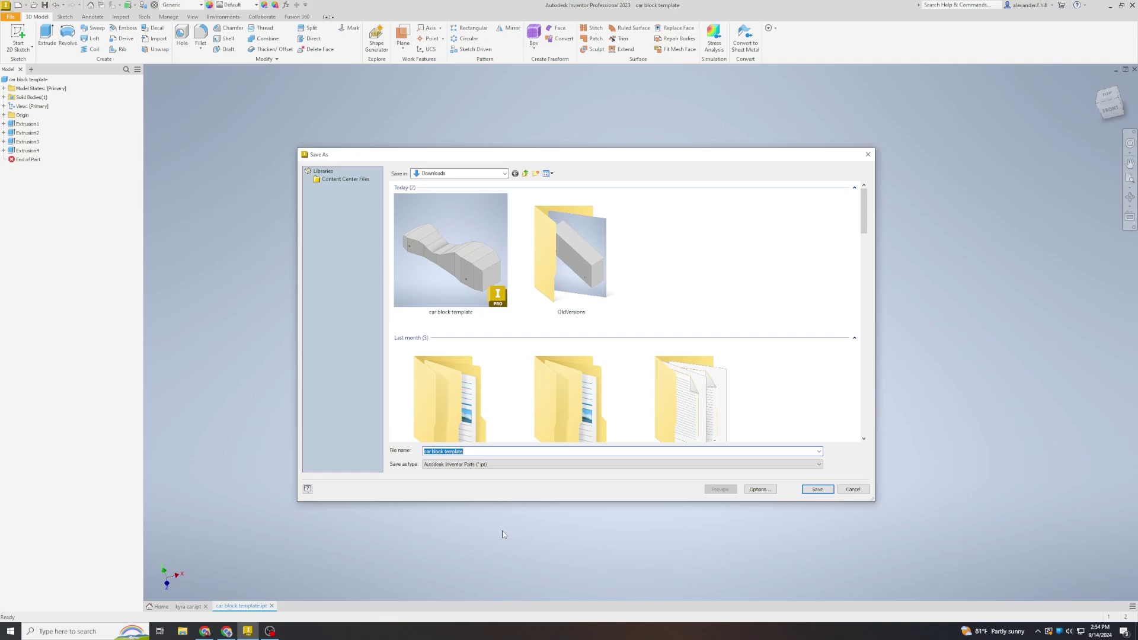
pyautogui.write('hill car')
# Save the part as hill car.ipt in the Downloads folder
pyautogui.click(820, 490)
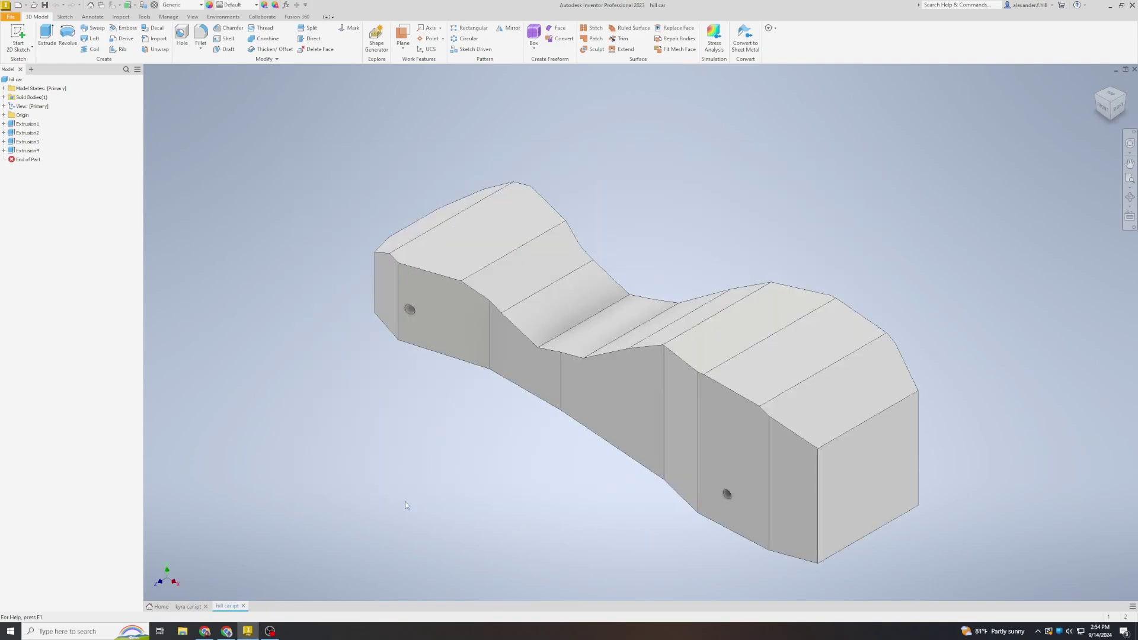